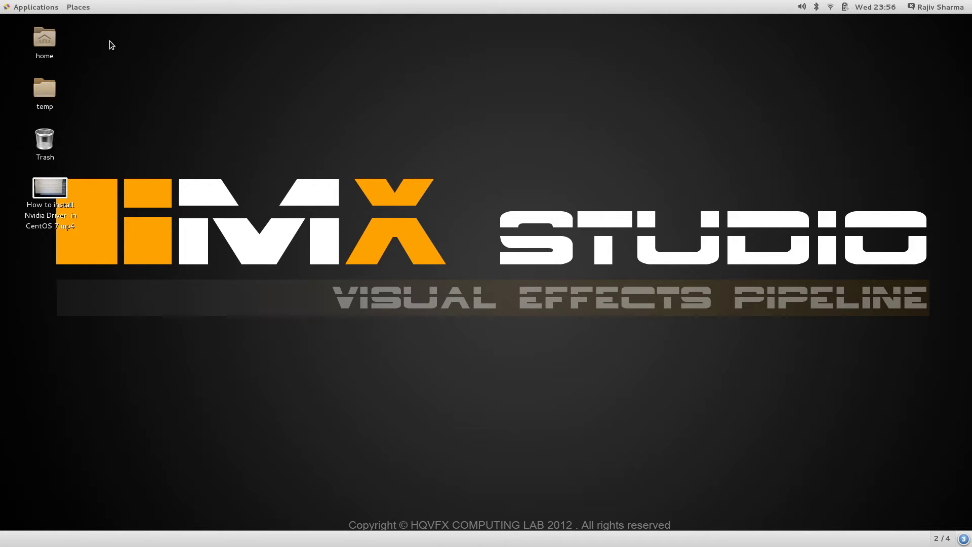
Step: Launch Darktable from the Applications > Graphics menu
left_click(26, 9)
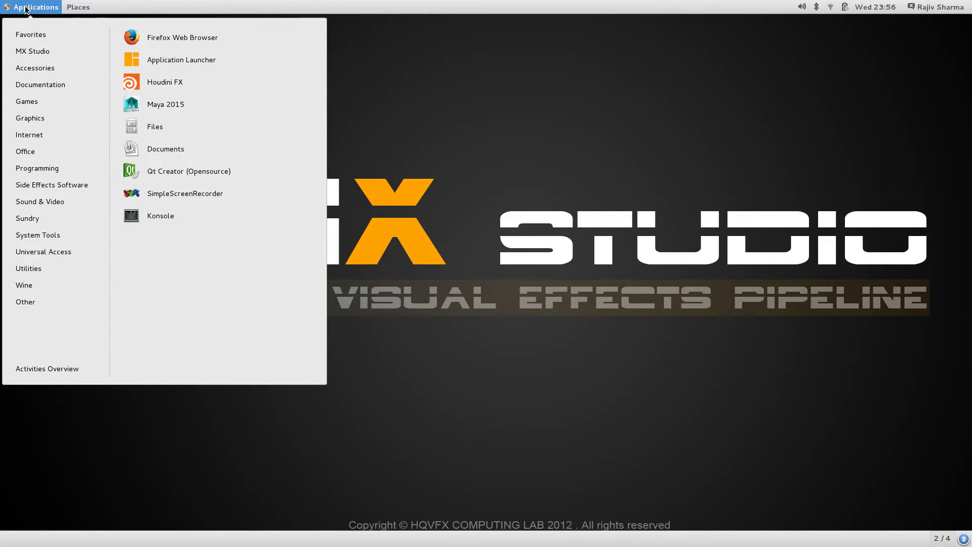
mouse_move(30, 118)
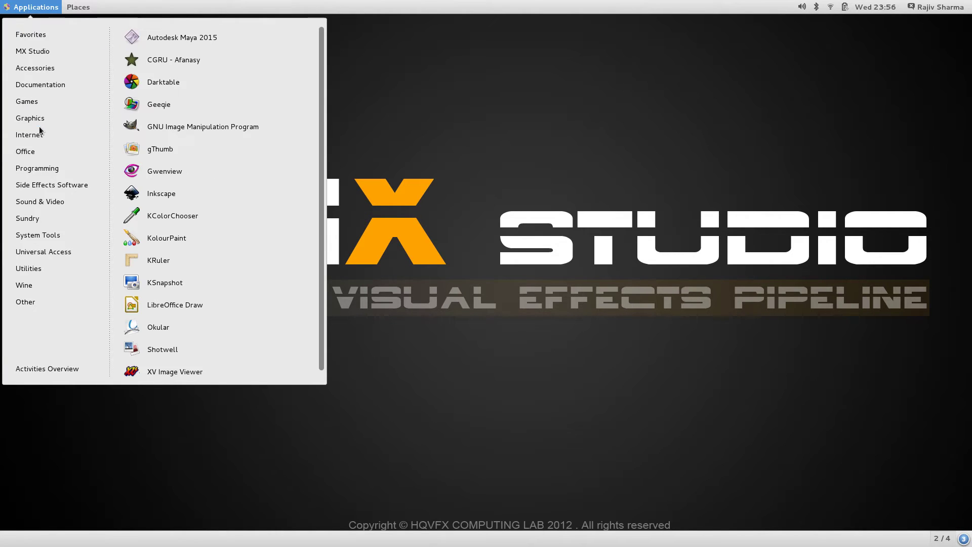
left_click(171, 81)
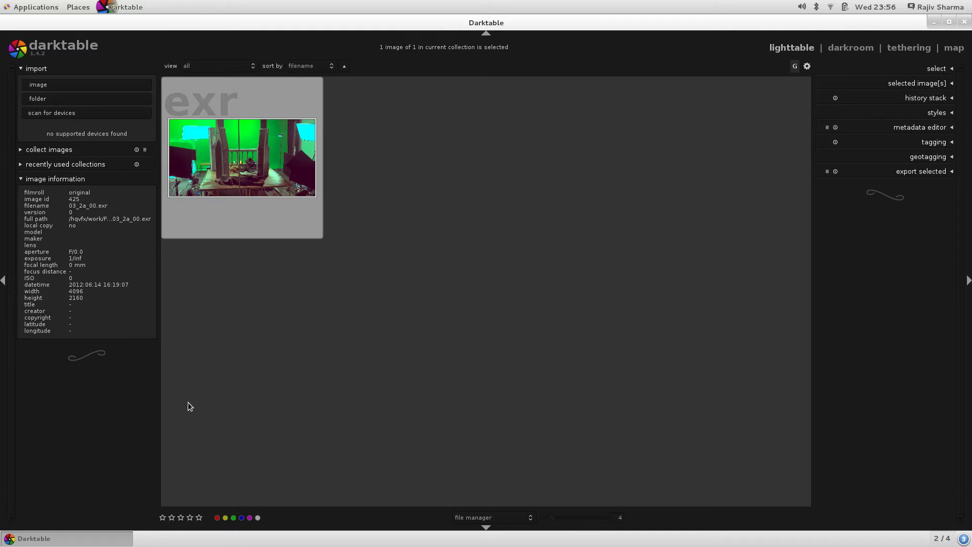
Step: Open a Konsole terminal and become root with su
left_click(36, 7)
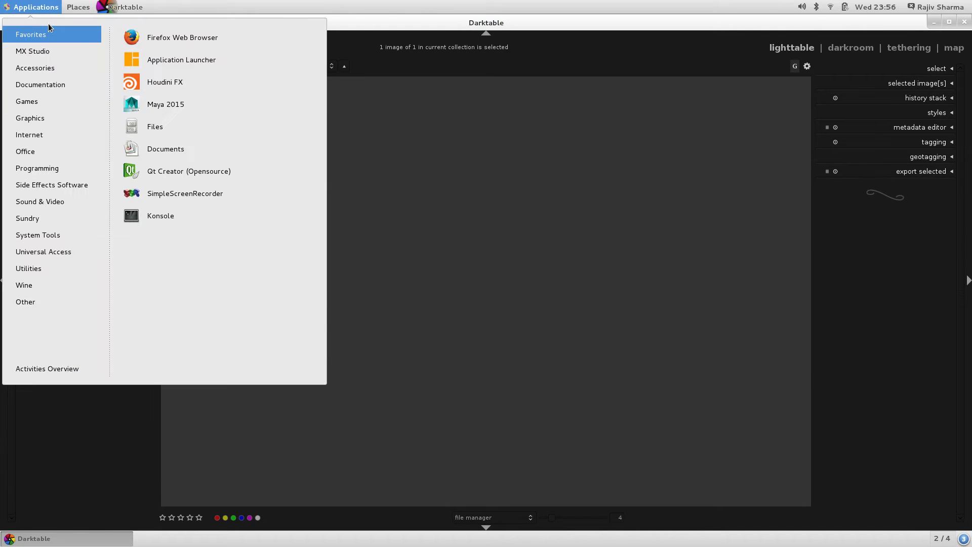
left_click(208, 218)
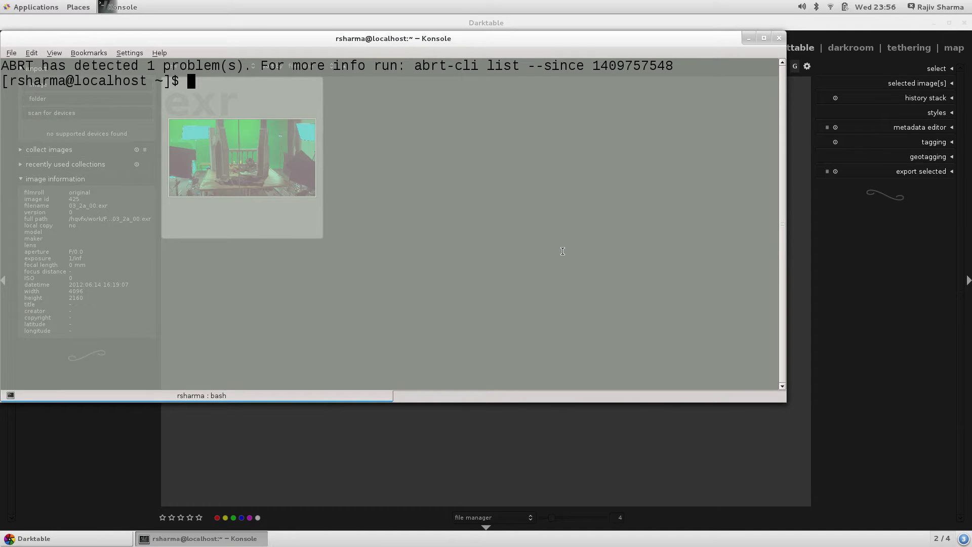
type("su")
key("Return")
key("Return")
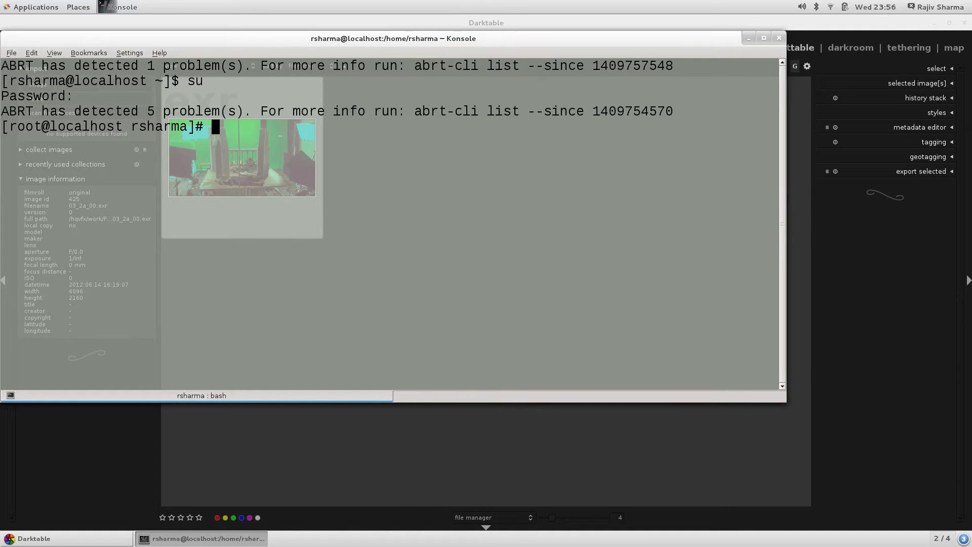
Step: Run 'yum install darktable', confirm 1.4.2 is already installed, then close the terminal
type("yum install da")
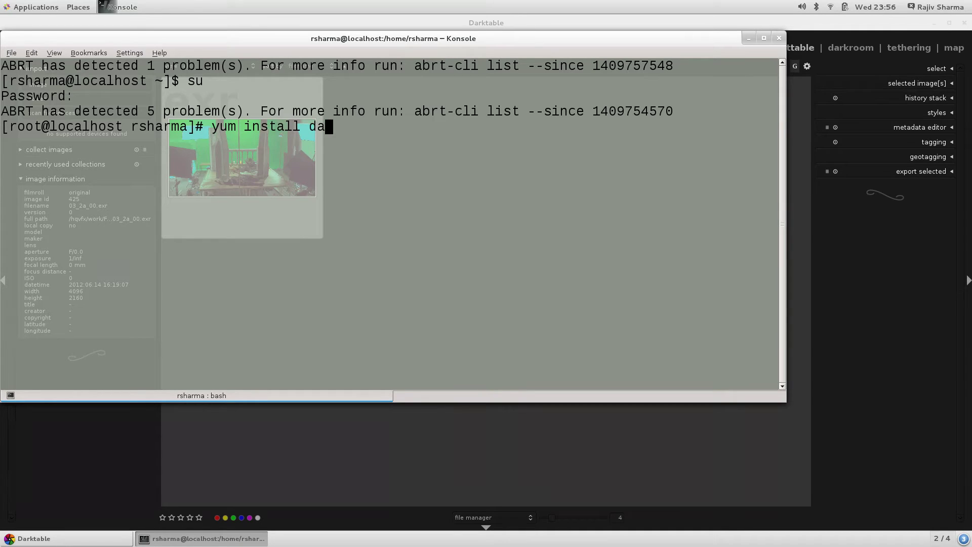
type("rktable")
key("Return")
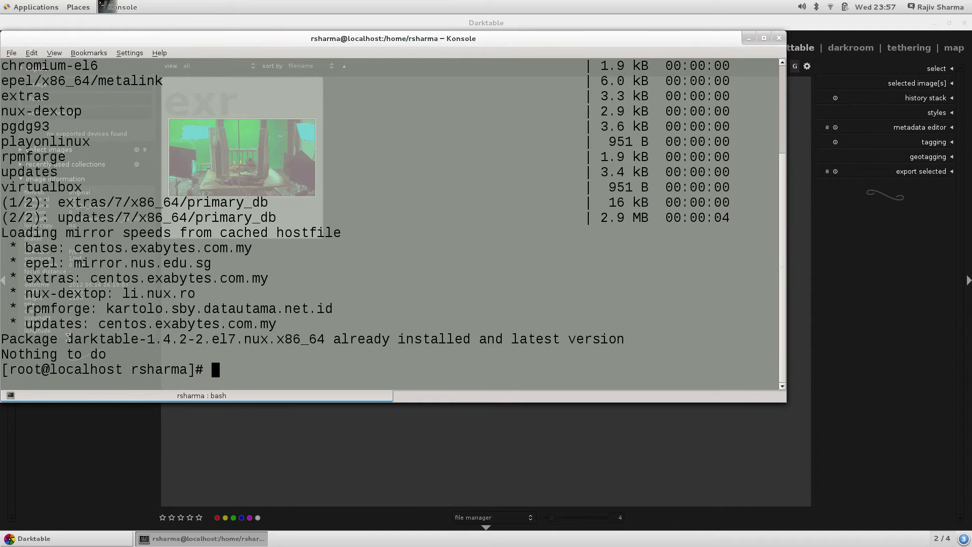
left_click_drag(66, 338, 637, 339)
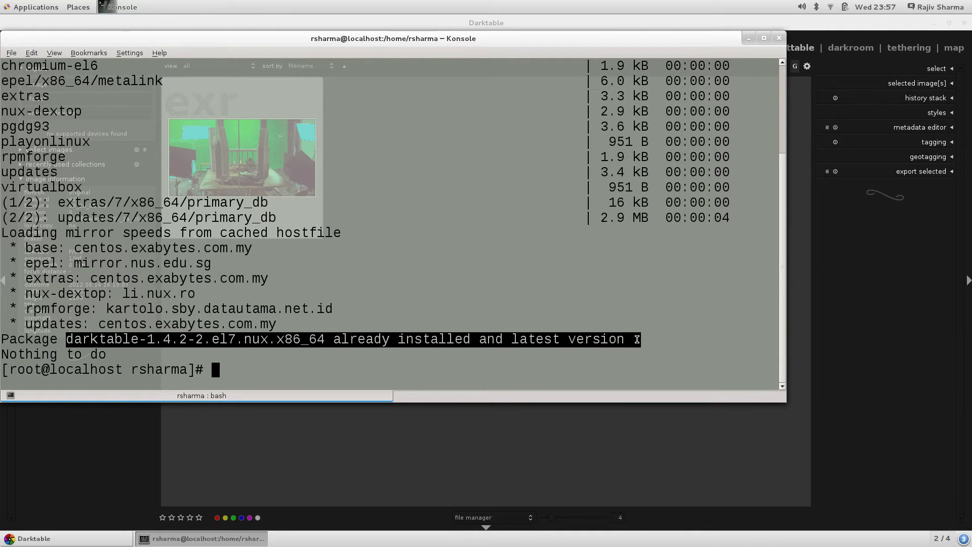
left_click(646, 340)
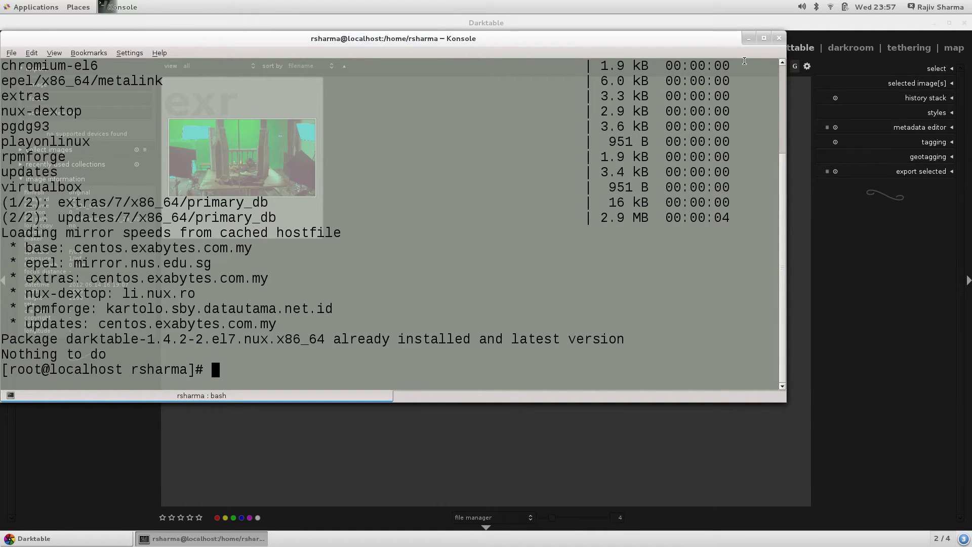
left_click(779, 38)
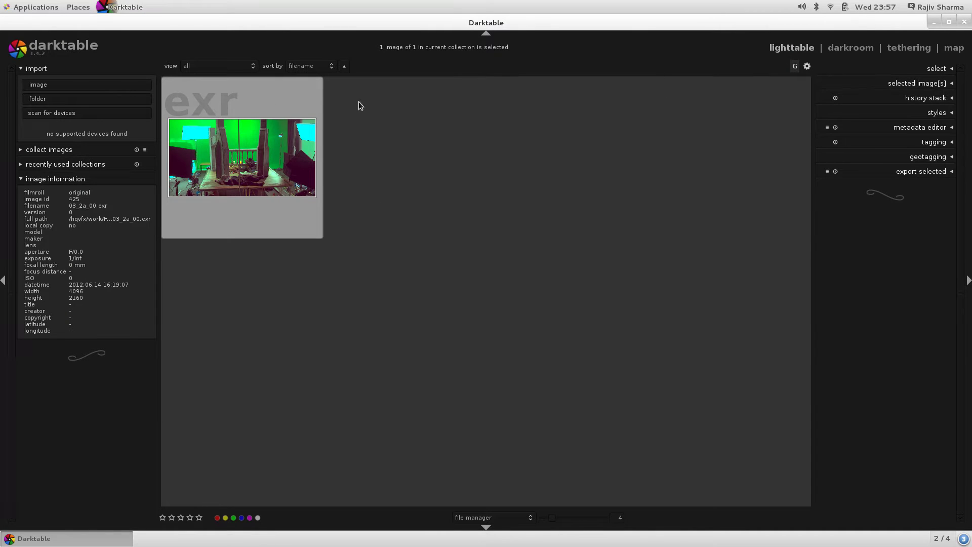
Step: Import the single image 05_2a_00.exr into Darktable's darkroom
left_click(49, 88)
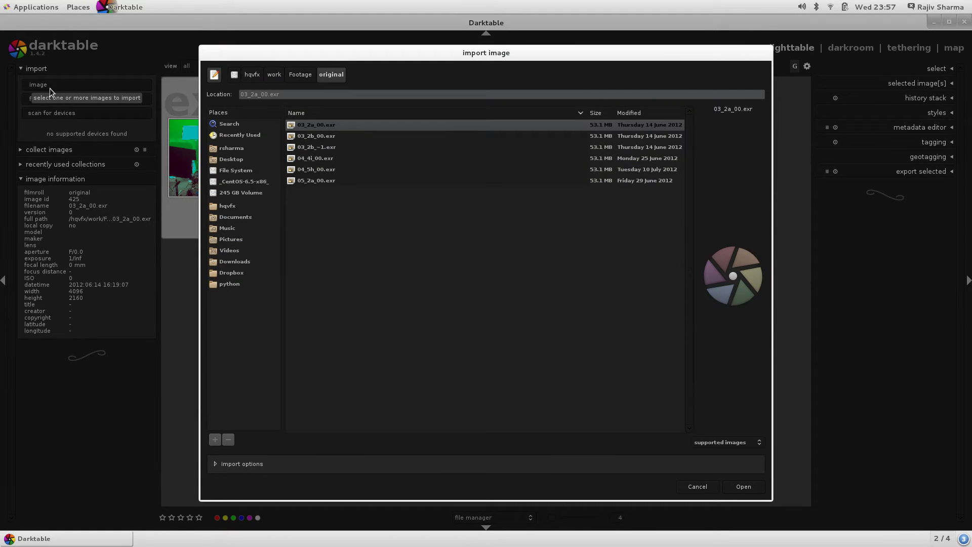
left_click(319, 180)
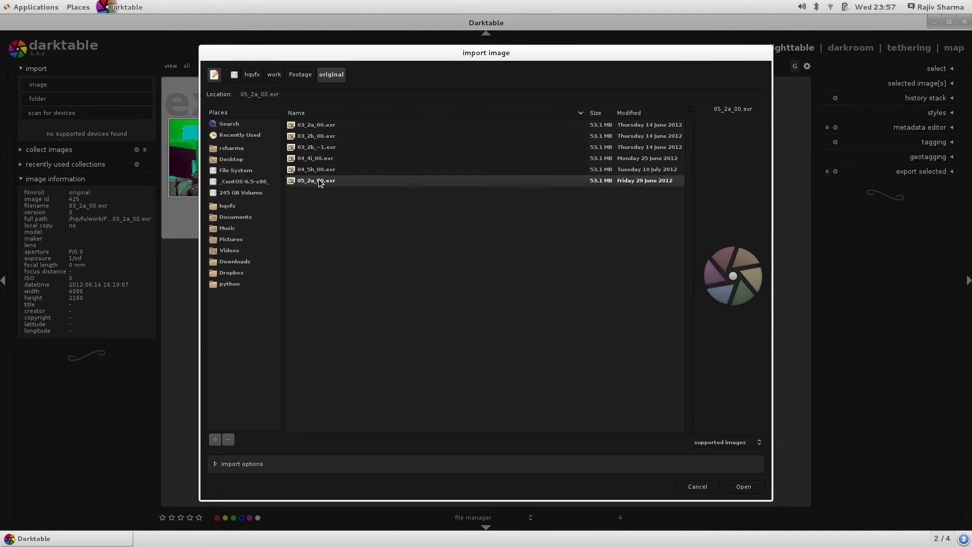
left_click(753, 487)
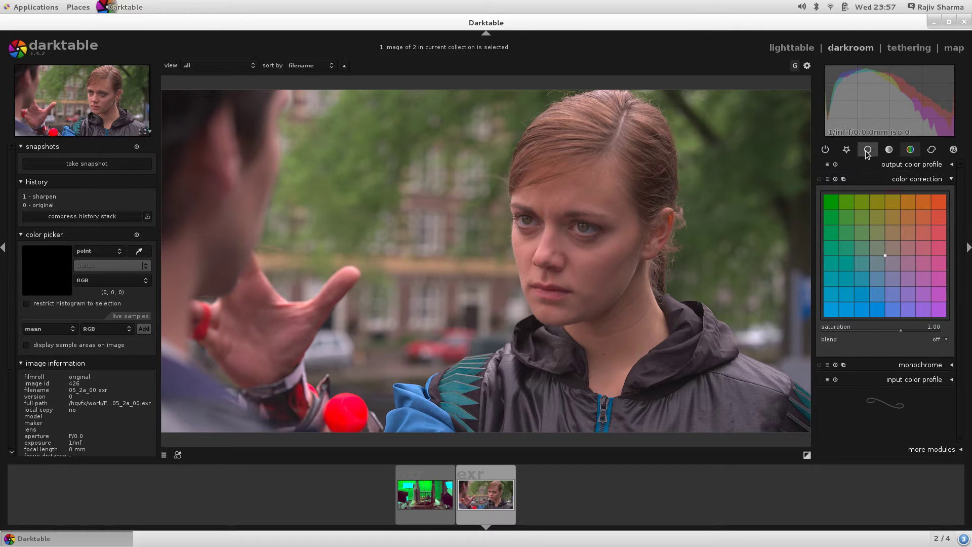
Step: List all processing modules and reduce the vignetting scale to about 57.51%
left_click(825, 150)
left_click(825, 149)
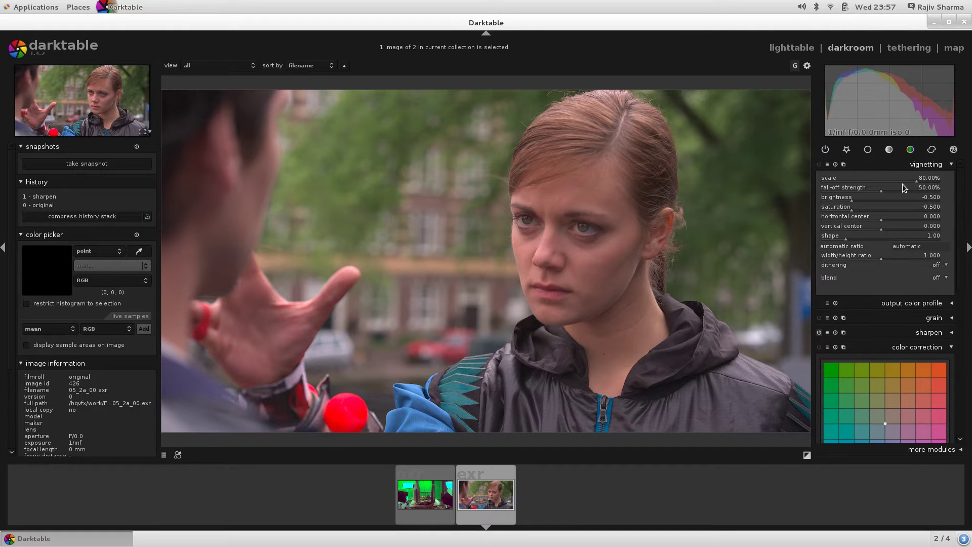
left_click_drag(917, 185, 887, 183)
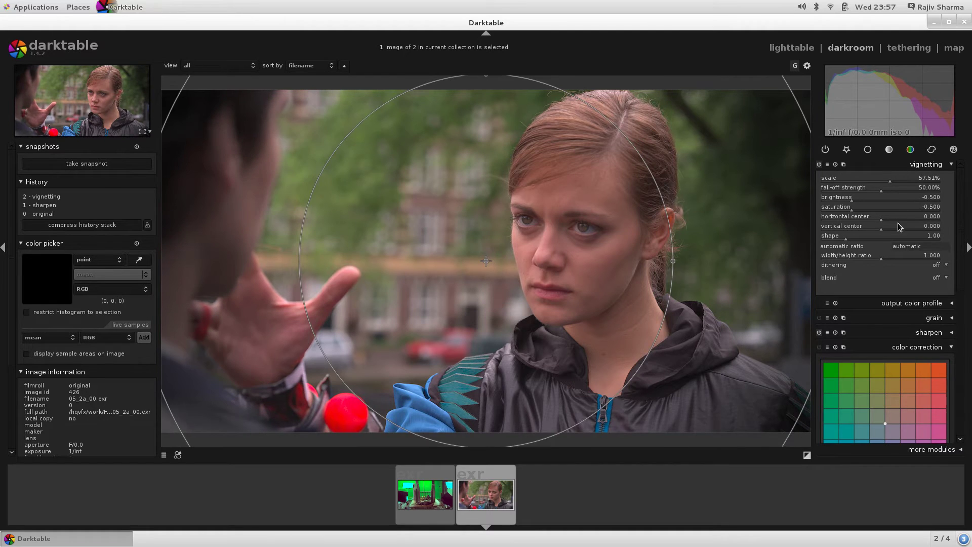
Step: Expand levels and drag its grey and black point handles to adjust the frame's tones
scroll(898, 226, "down", 2)
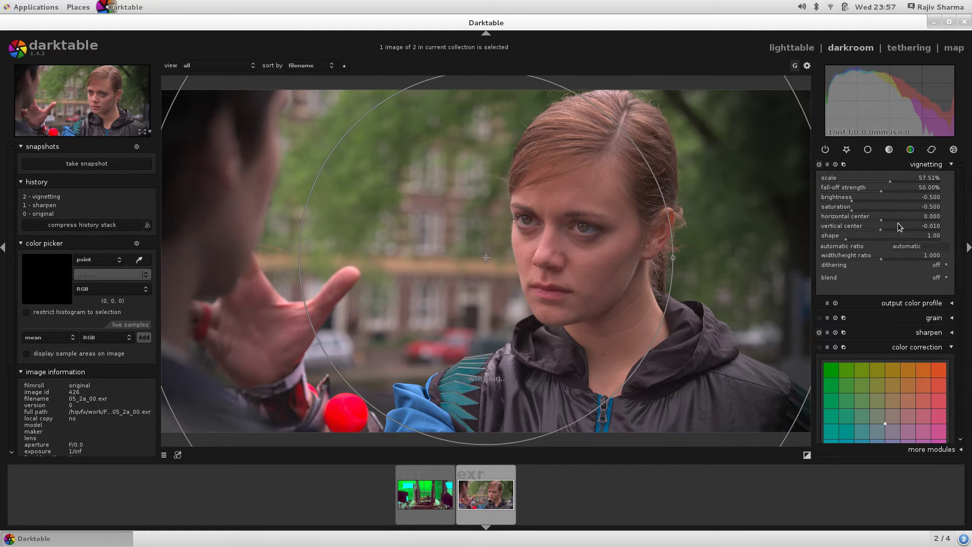
left_click(930, 304)
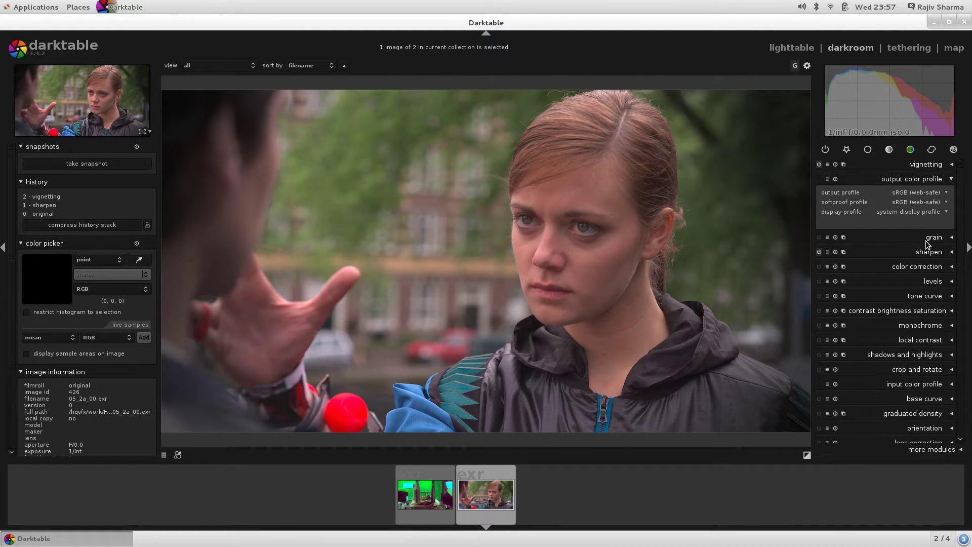
left_click(922, 286)
mouse_move(886, 311)
left_mouse_down()
mouse_move(915, 308)
mouse_move(897, 312)
left_mouse_up()
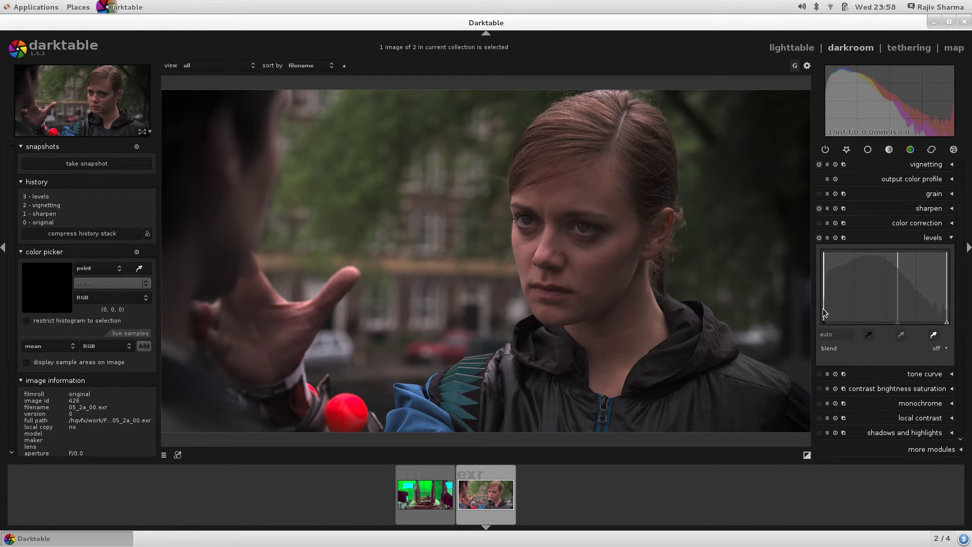
left_click_drag(823, 309, 838, 307)
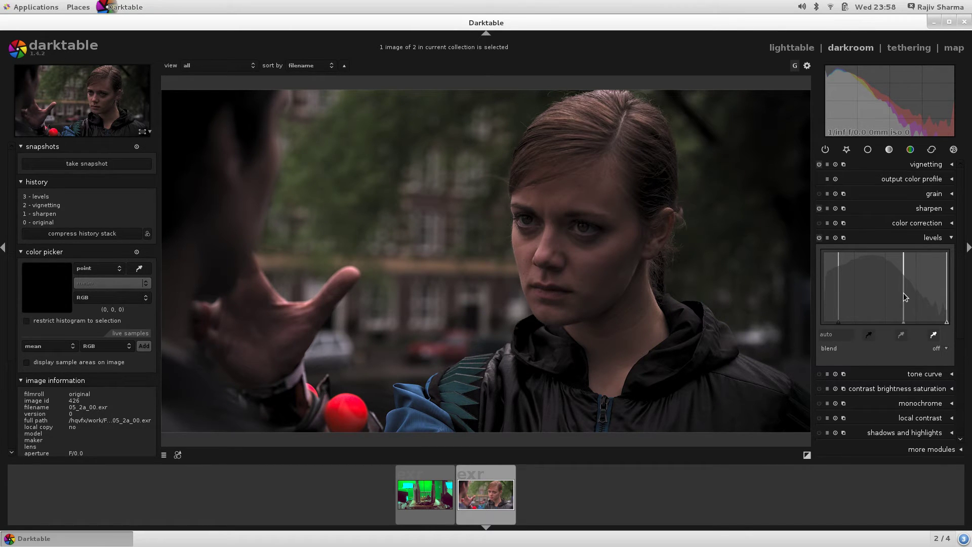
left_click_drag(902, 293, 937, 303)
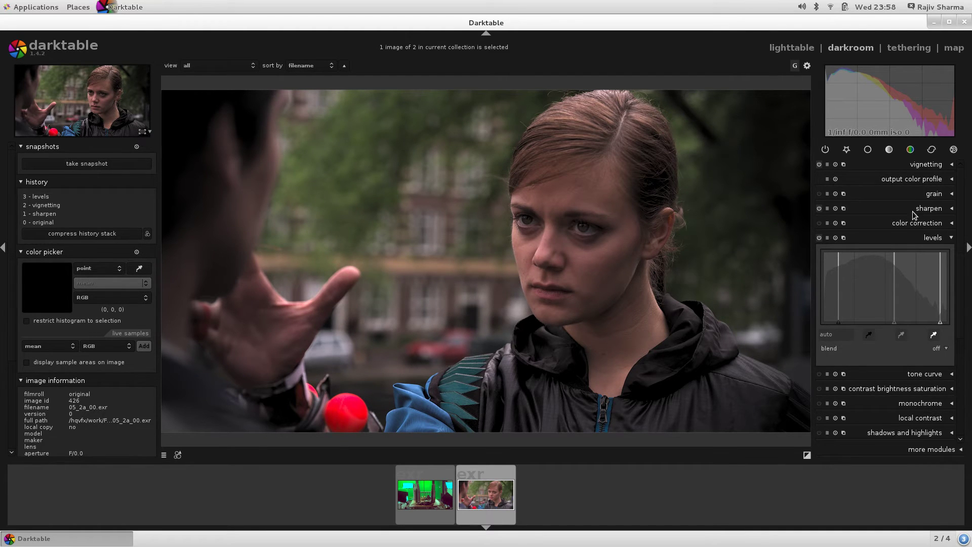
Step: In color correction, drag the grid point up-right for a warm split tone, saturation 0.50
left_click(899, 223)
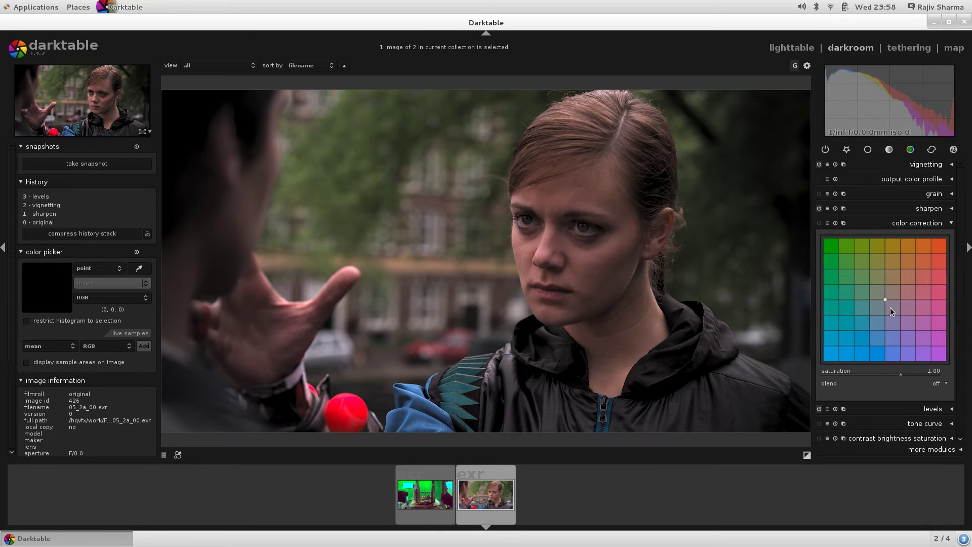
mouse_move(893, 296)
left_mouse_down()
mouse_move(912, 262)
mouse_move(872, 247)
mouse_move(896, 252)
left_mouse_up()
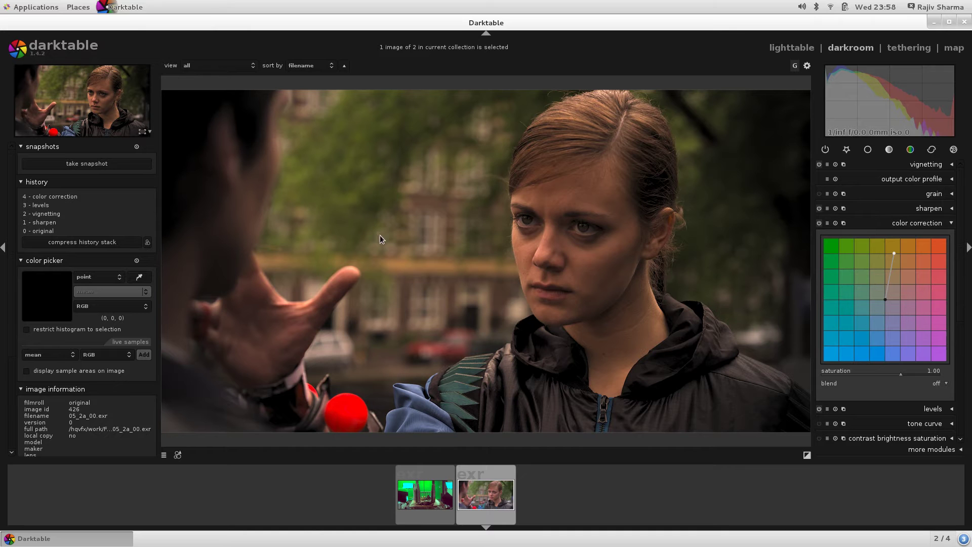
scroll(926, 373, "down", 5)
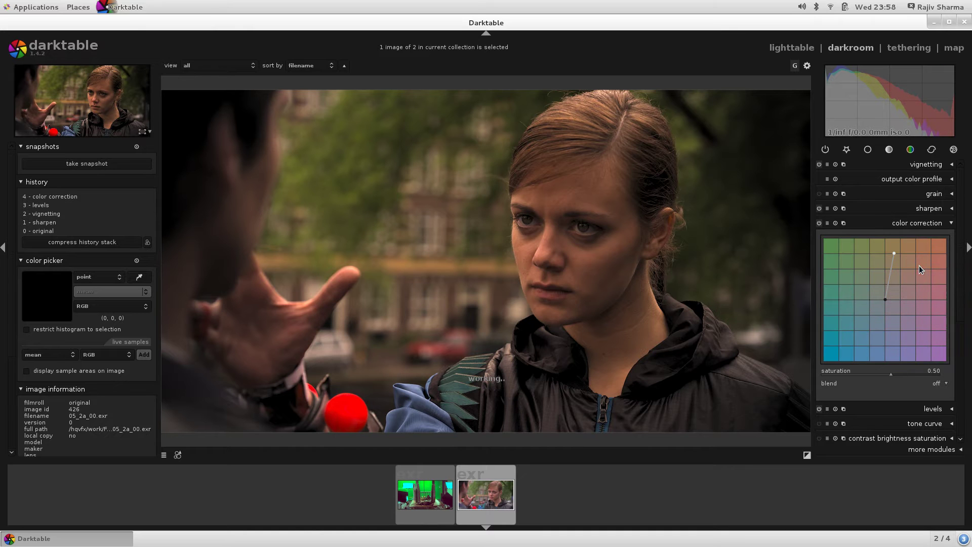
scroll(967, 395, "down", 6)
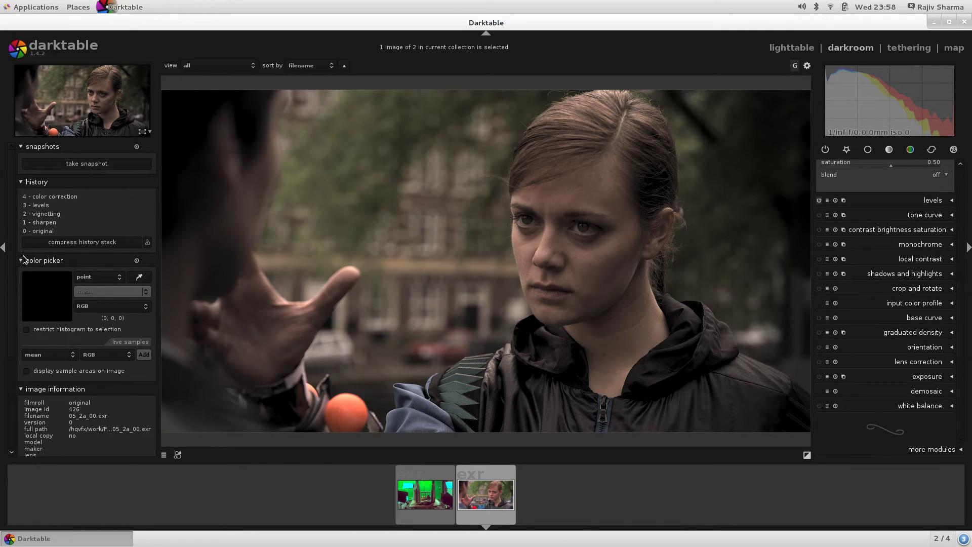
Step: Take a 'color correction (4)' snapshot of the current edit from the left panel
left_click(149, 131)
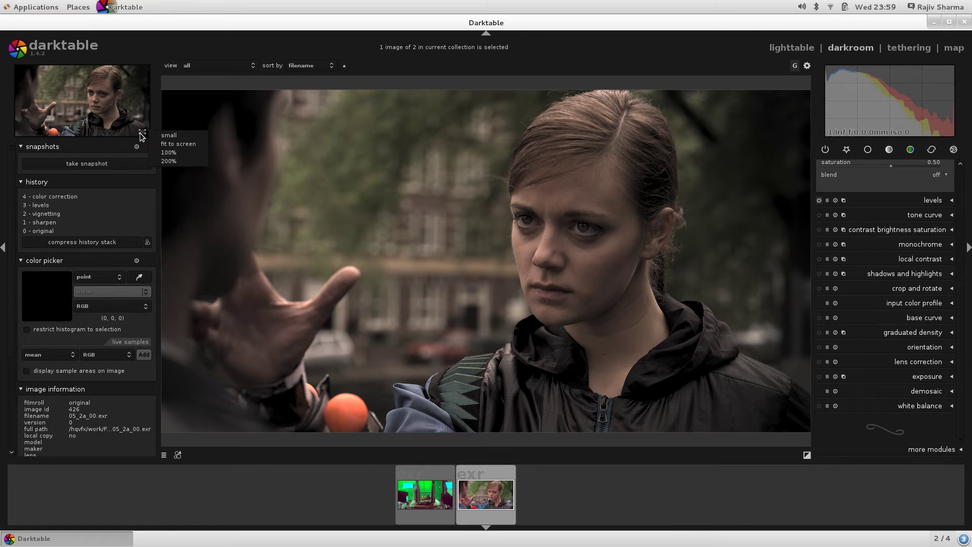
left_click(77, 107)
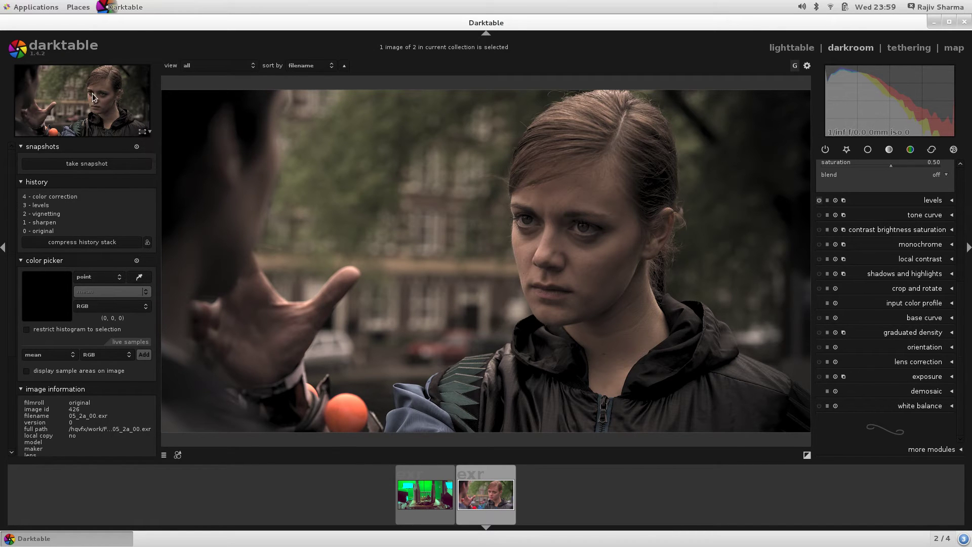
left_click(74, 163)
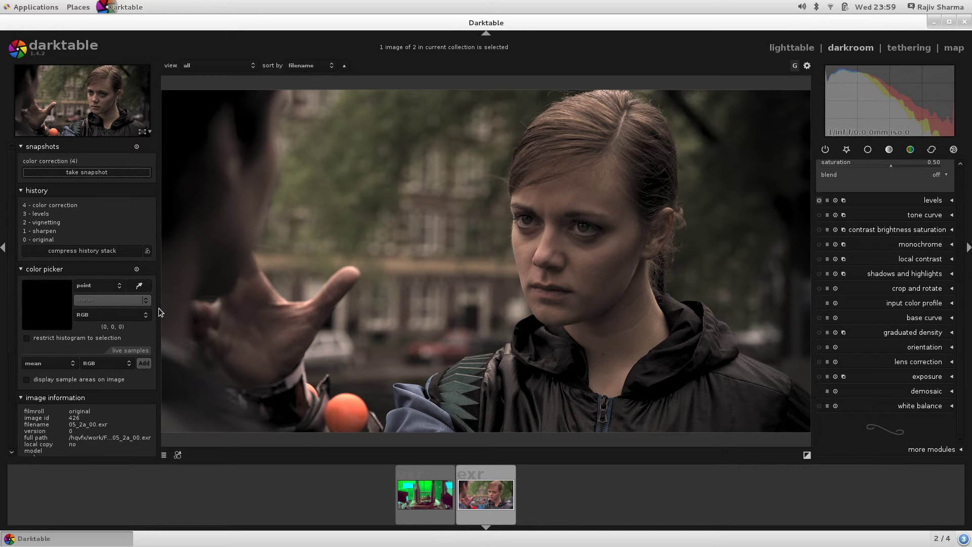
scroll(54, 314, "down", 3)
scroll(76, 296, "down", 4)
scroll(83, 291, "up", 2)
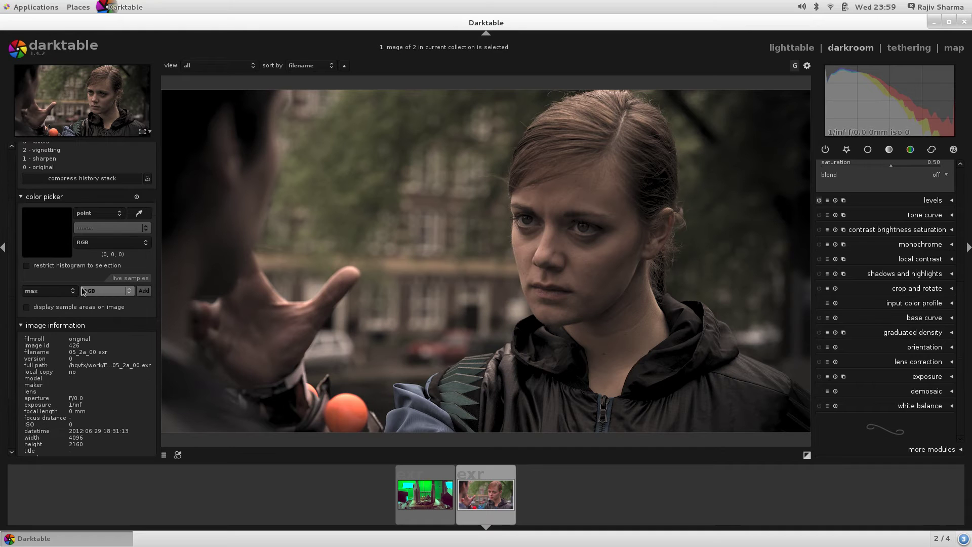
scroll(127, 196, "up", 4)
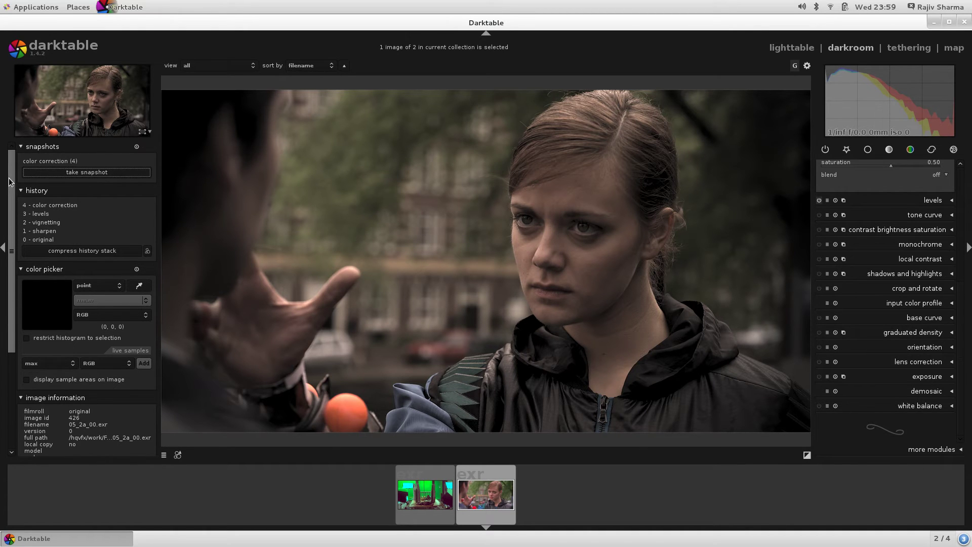
scroll(11, 200, "down", 1)
left_click_drag(11, 201, 17, 135)
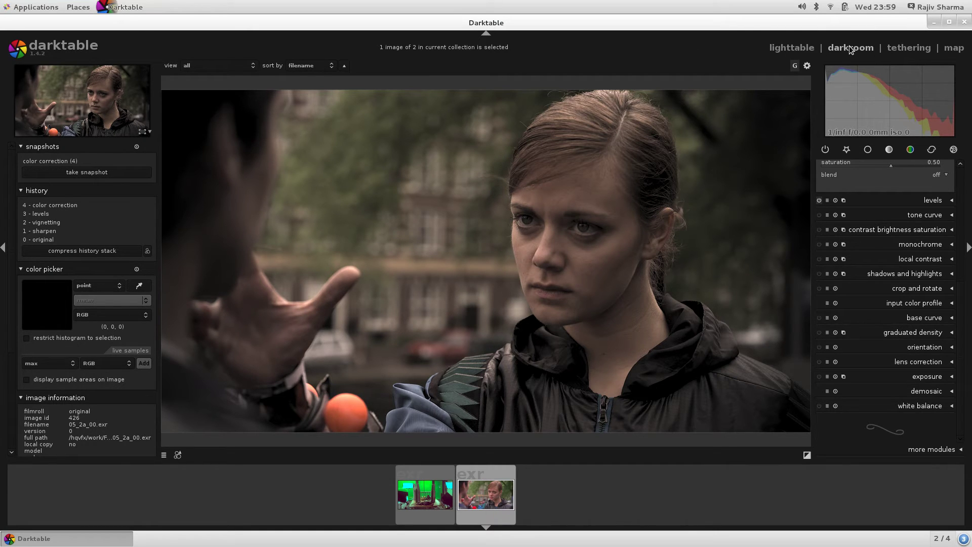
Step: Switch through lighttable, darkroom and tethering (no camera found), ending back in lighttable
left_click(784, 47)
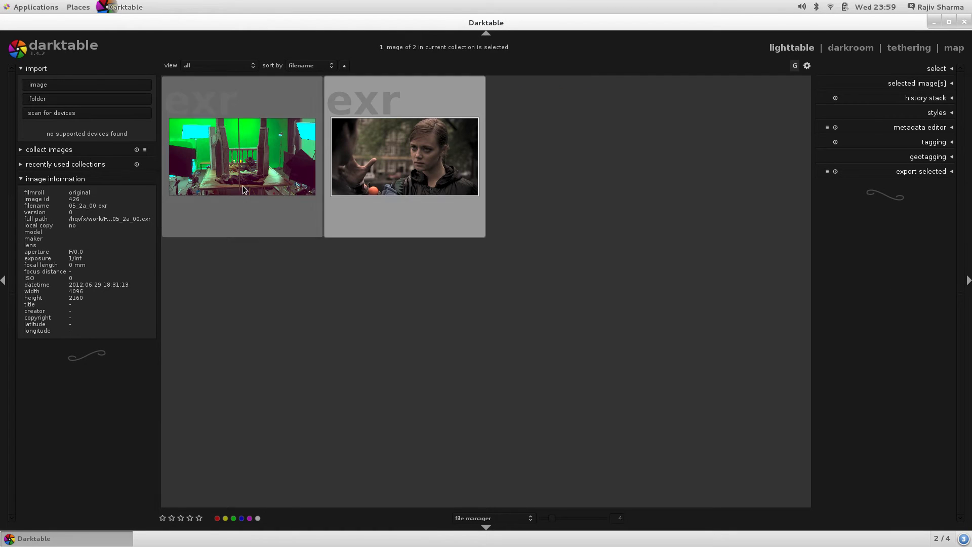
left_click(854, 47)
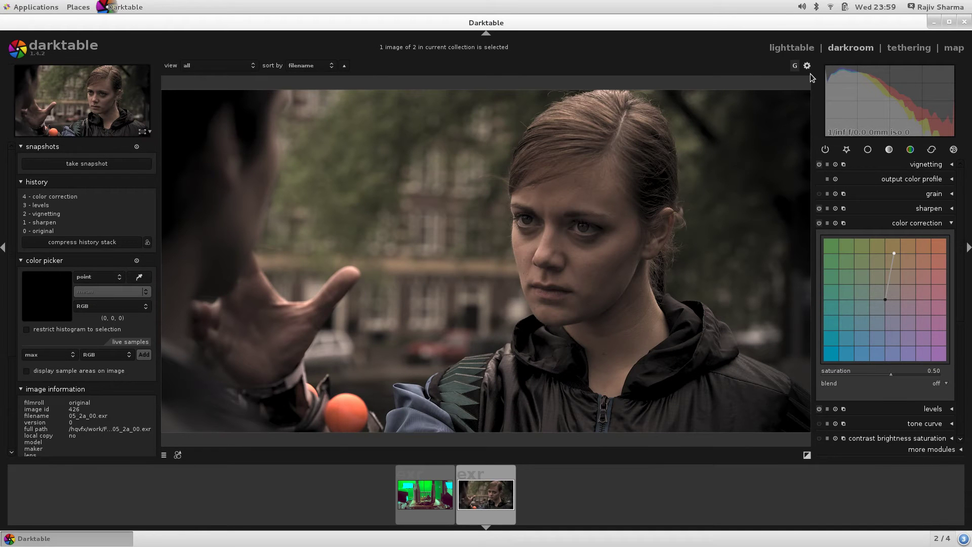
left_click(899, 49)
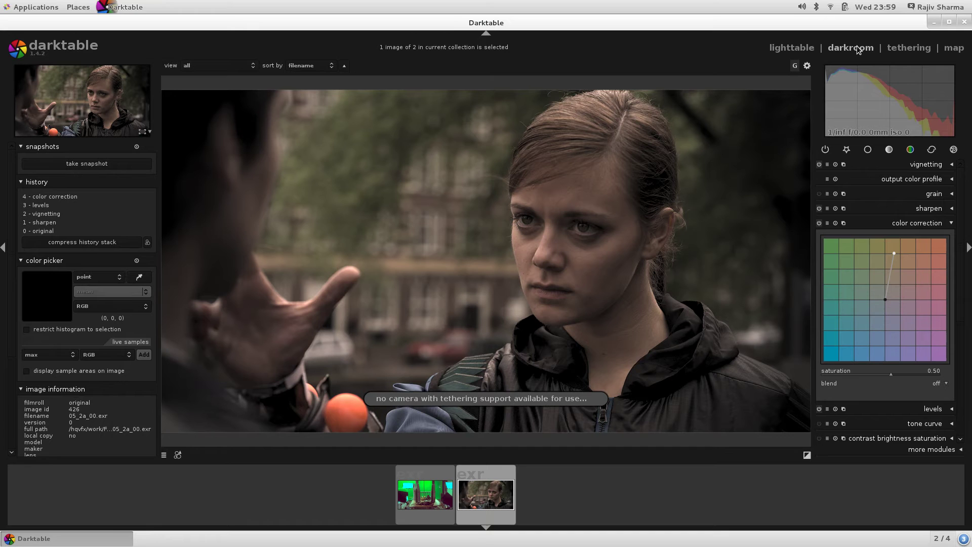
left_click(800, 49)
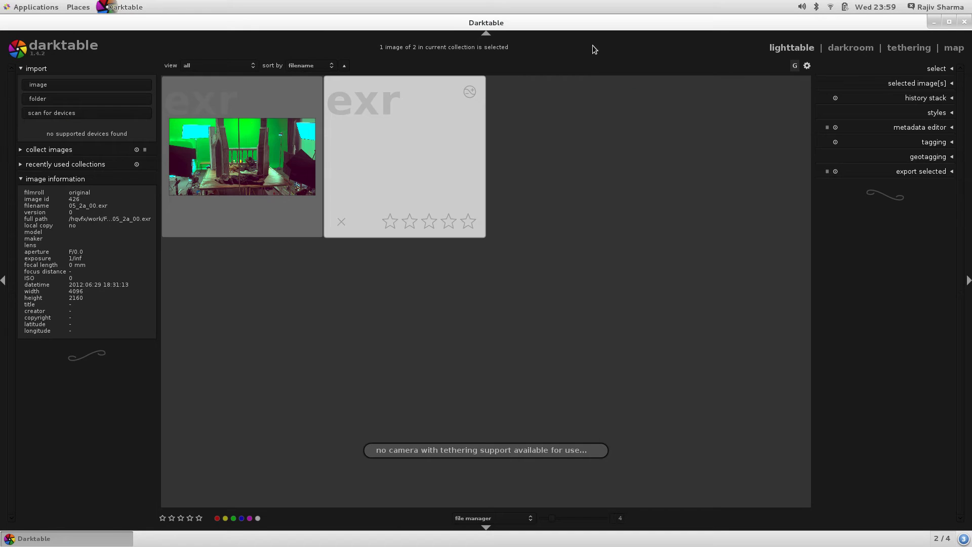
Step: Import the glass_water folder from Footage (400 TIFF frames), toggling fullscreen with F11 and back
left_click(41, 99)
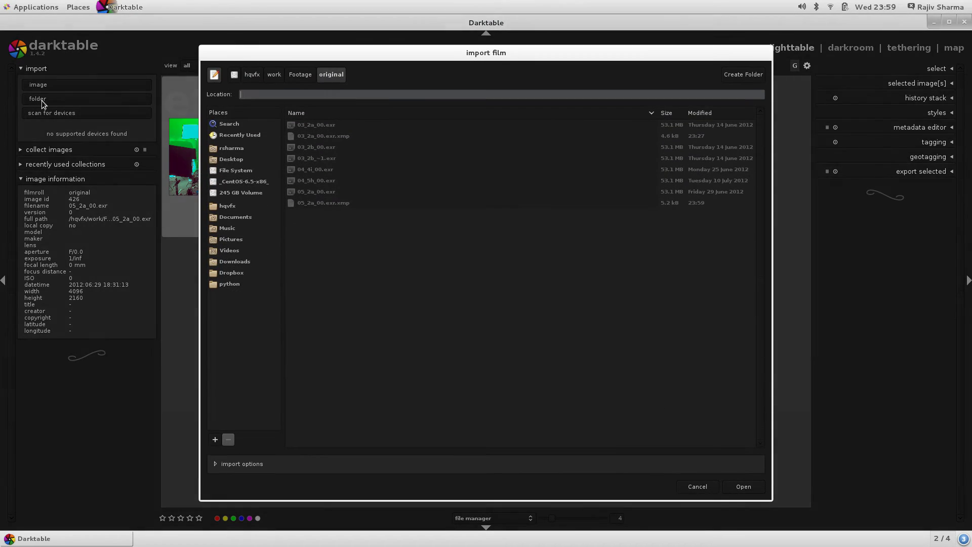
left_click(299, 75)
left_click(304, 147)
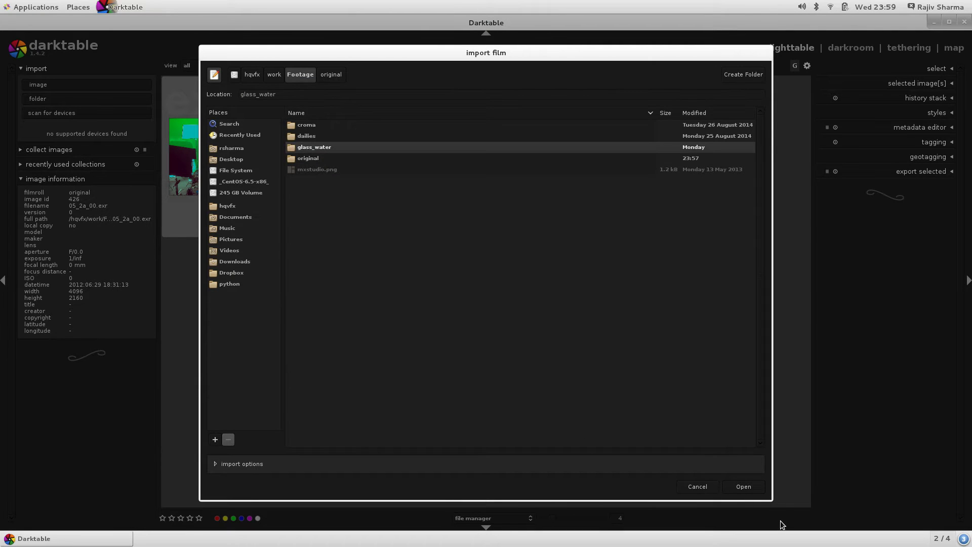
left_click(742, 486)
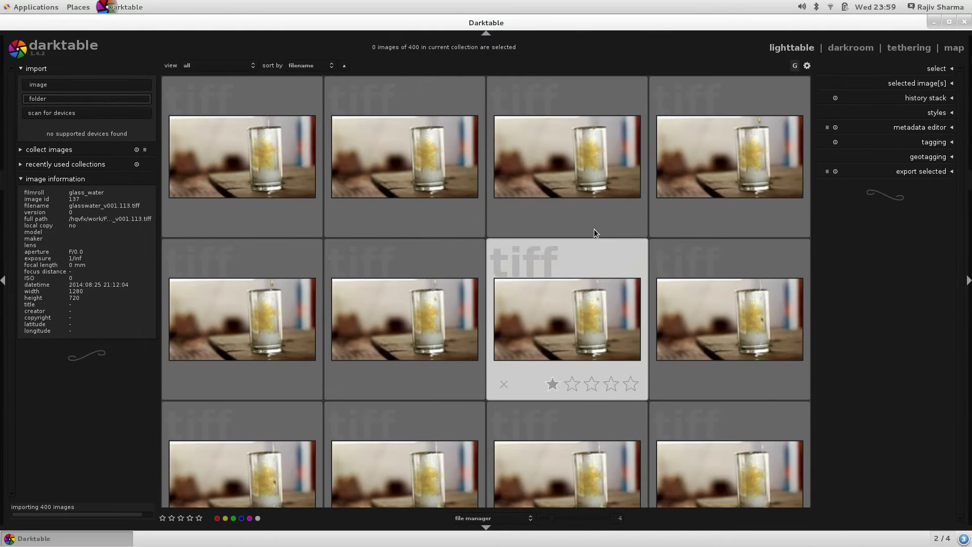
key("F11")
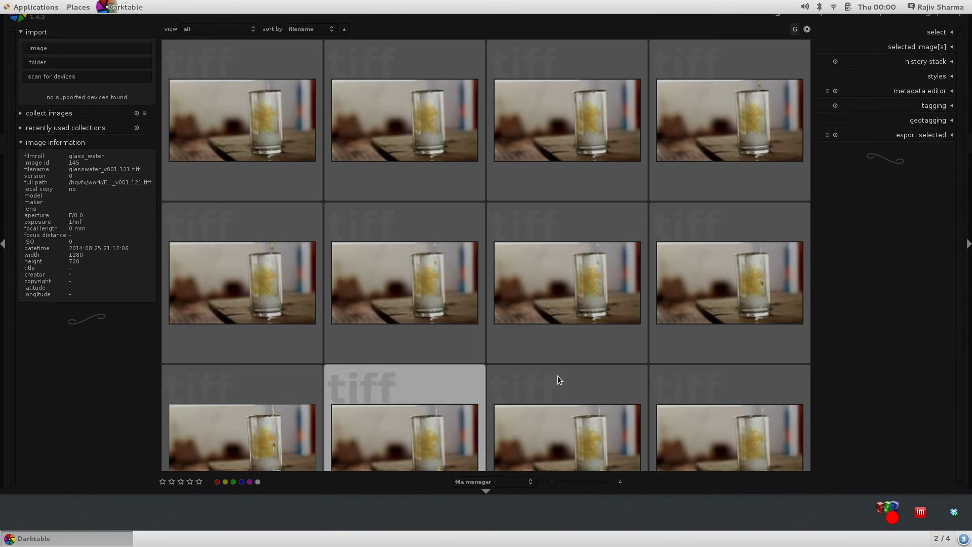
key("F11")
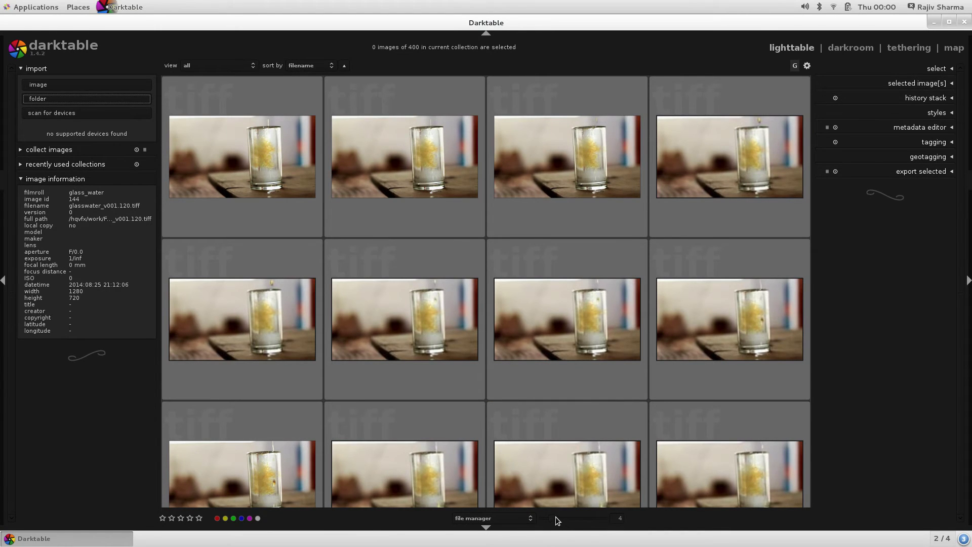
Step: Shrink thumbnails to eight per row, open glasswater_v001.121.tiff in darkroom, then return to lighttable
mouse_move(555, 517)
left_mouse_down()
mouse_move(594, 521)
mouse_move(560, 521)
mouse_move(569, 521)
left_mouse_up()
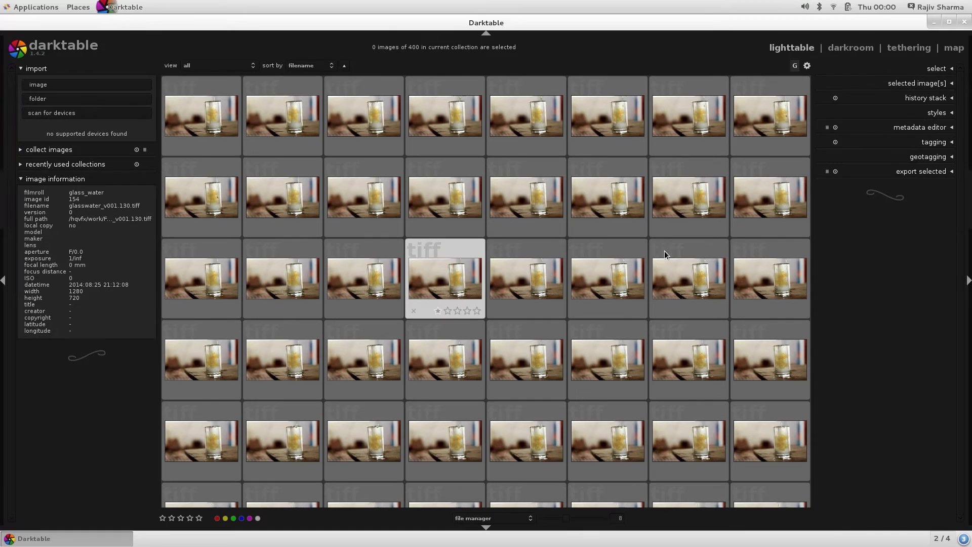
left_click(368, 201)
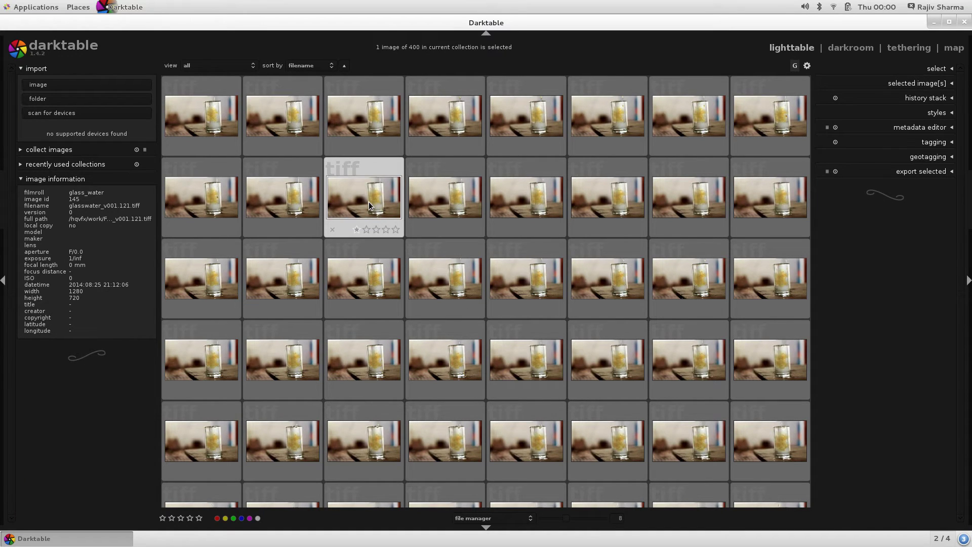
double_click(355, 195)
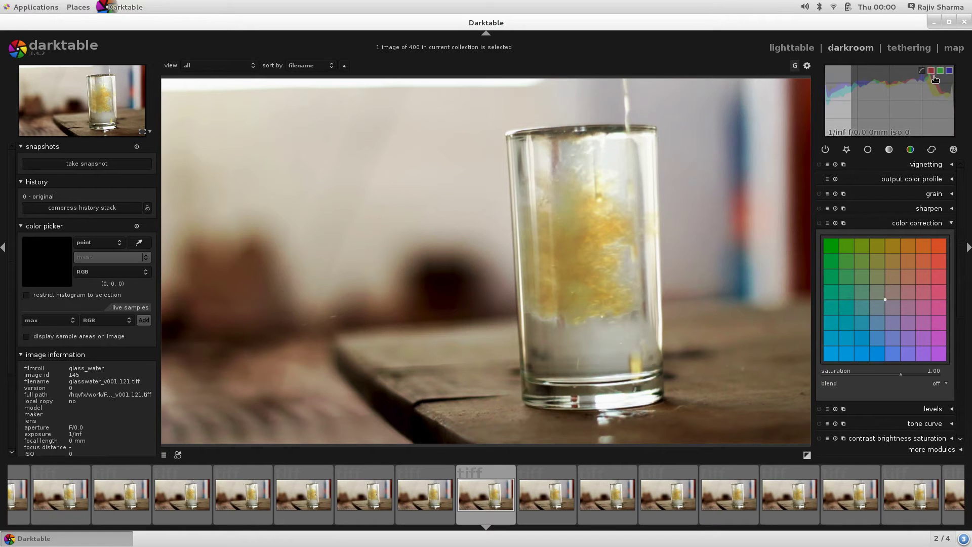
left_click(790, 46)
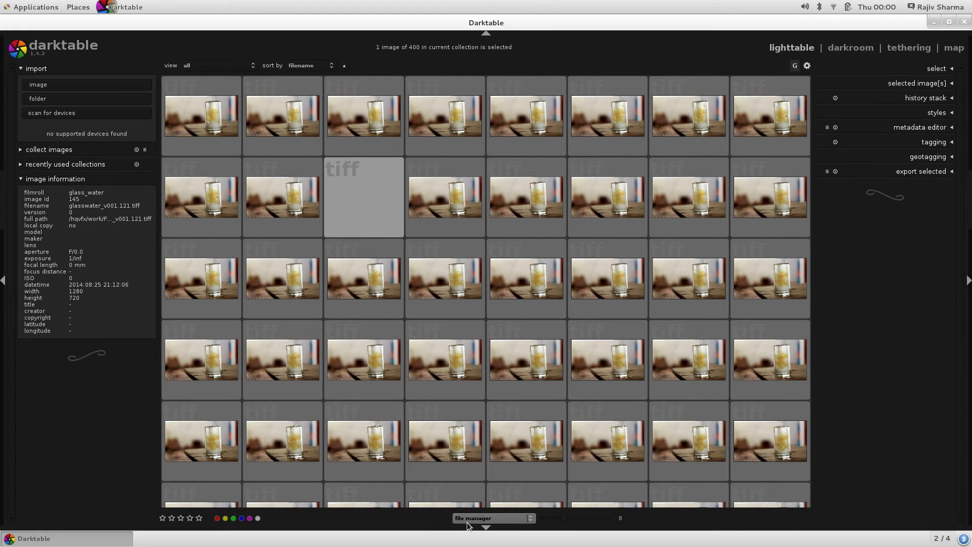
Step: Switch the lighttable to the zoomable light table layout and zoom in and out
left_click(488, 517)
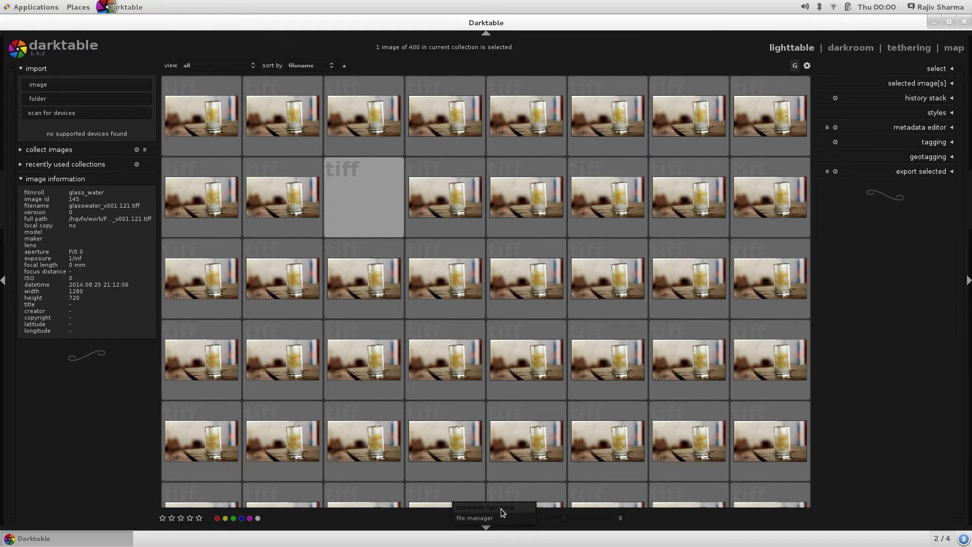
left_click(482, 507)
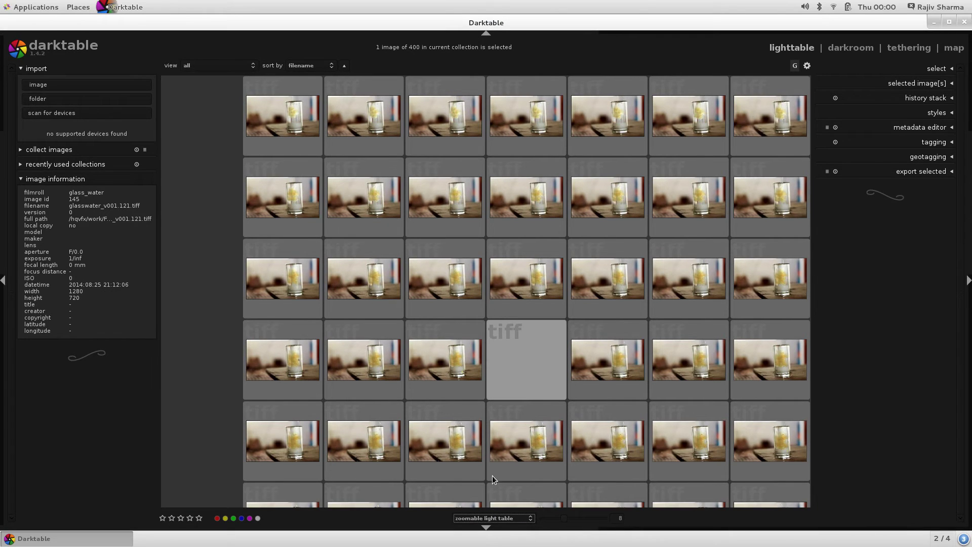
scroll(288, 332, "down", 13)
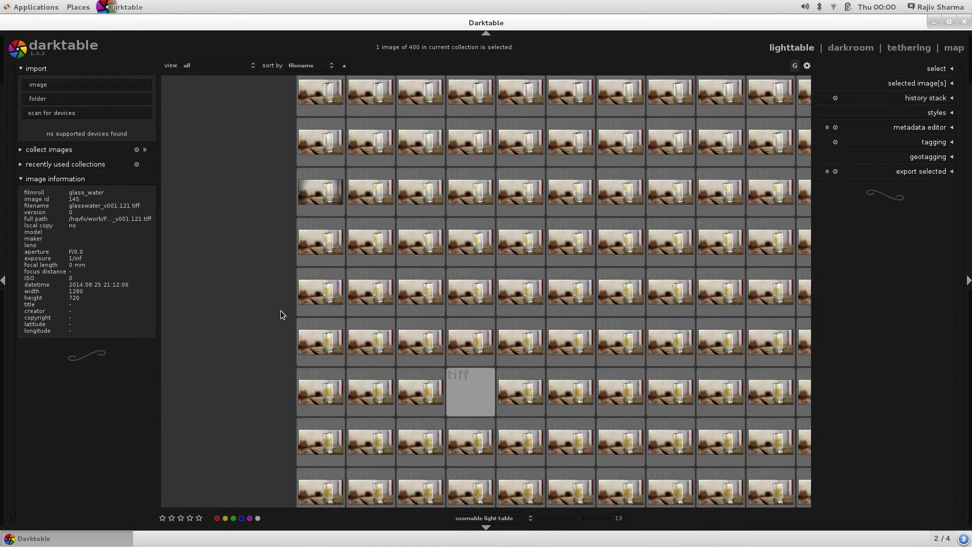
scroll(226, 384, "up", 2)
scroll(420, 302, "down", 2)
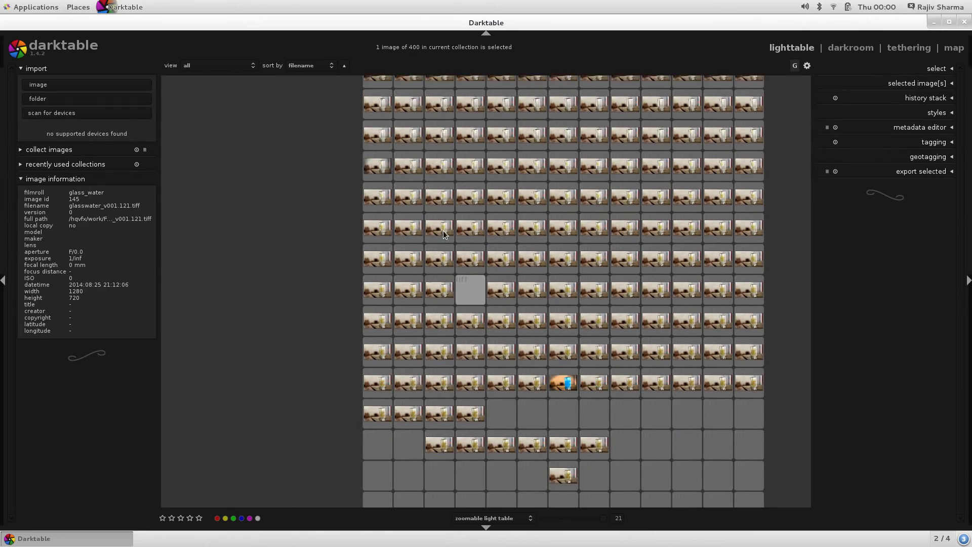
scroll(349, 418, "up", 3)
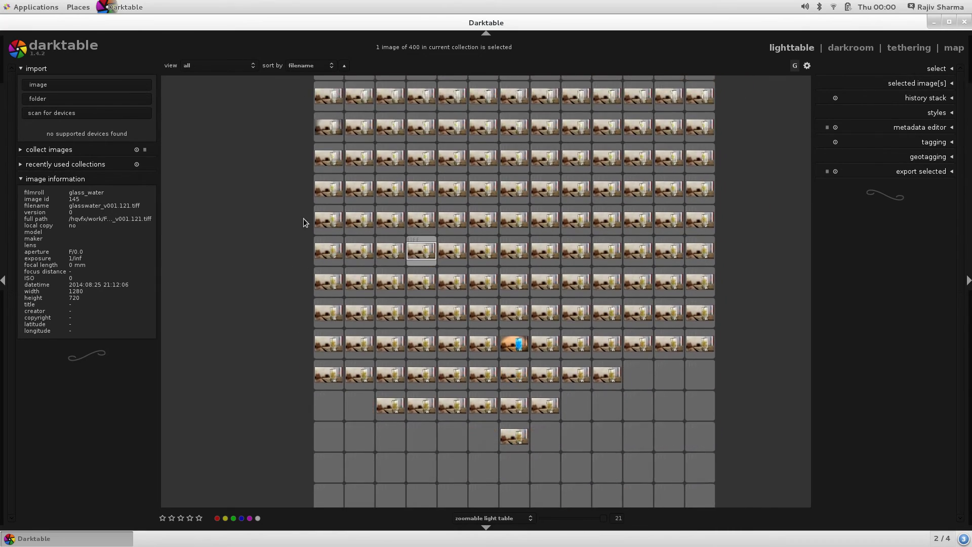
scroll(275, 393, "up", 7)
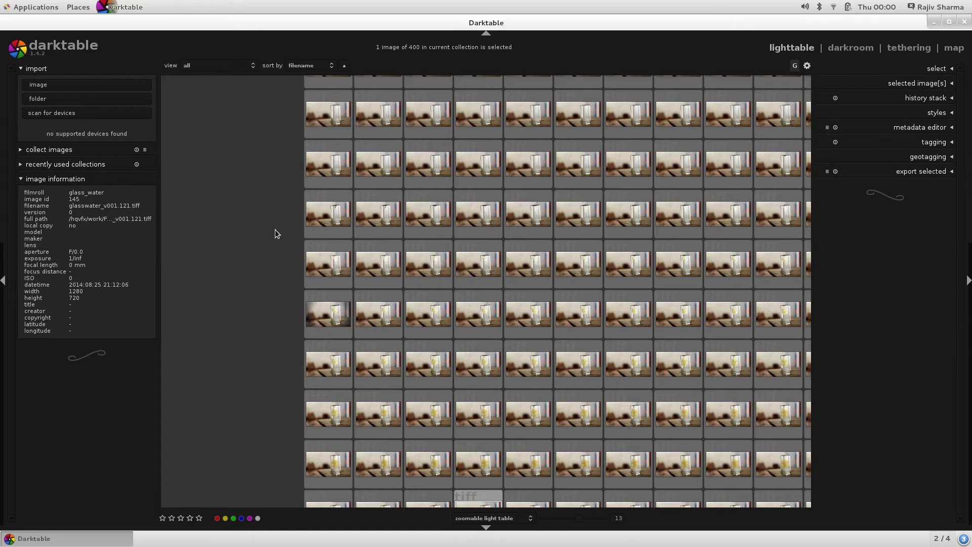
Step: Pan and zoom the grid until the blue-glass frame glasswater_v001.163.tiff is visible
left_click_drag(275, 230, 201, 448)
left_click_drag(342, 251, 448, 152)
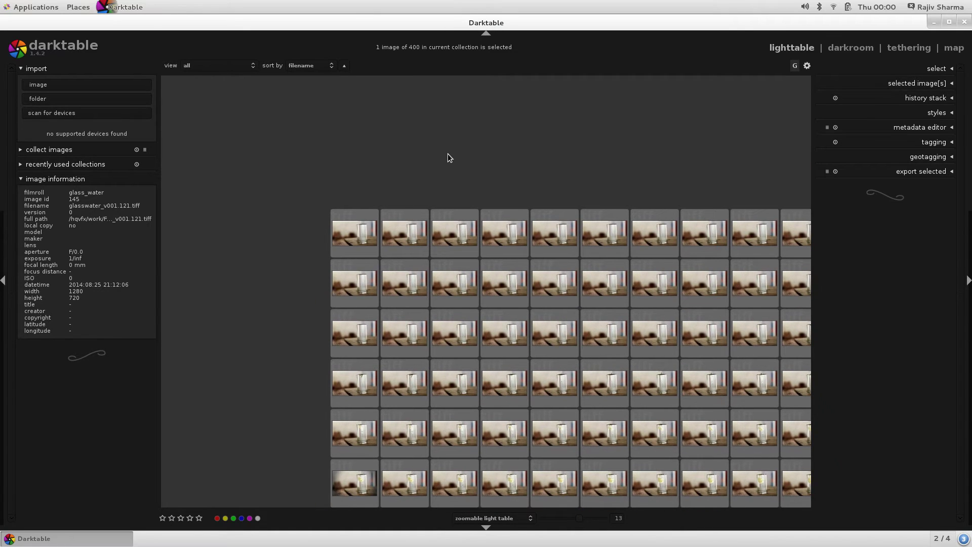
scroll(449, 169, "up", 8)
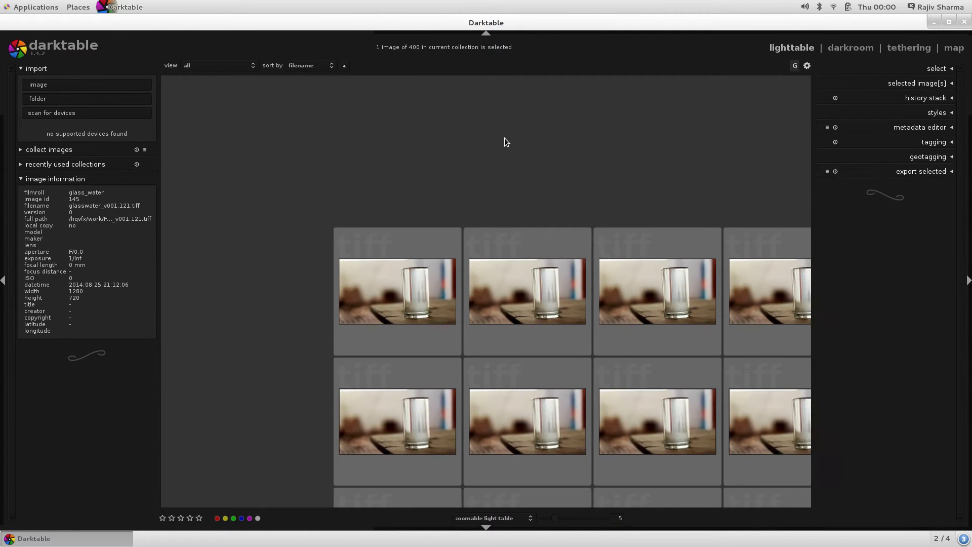
left_click(416, 292)
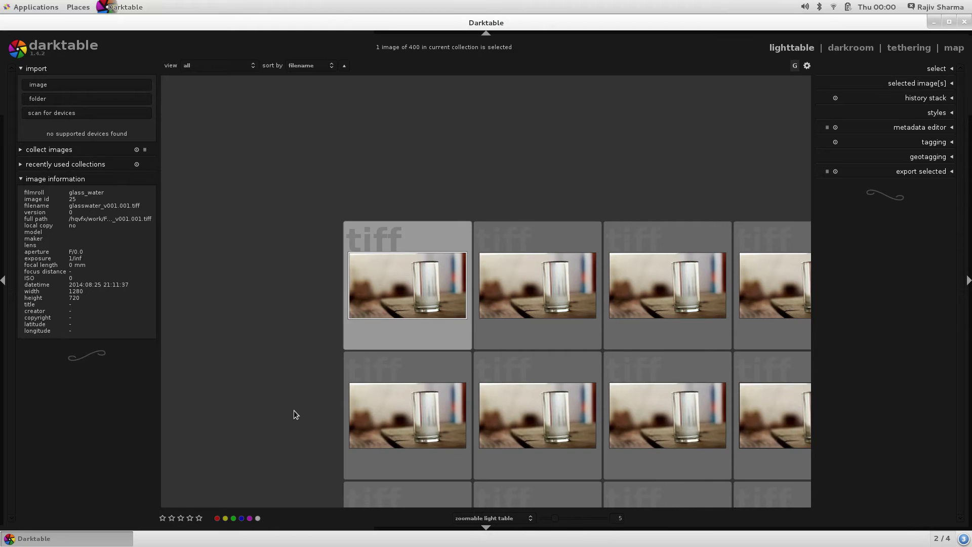
scroll(213, 146, "down", 9)
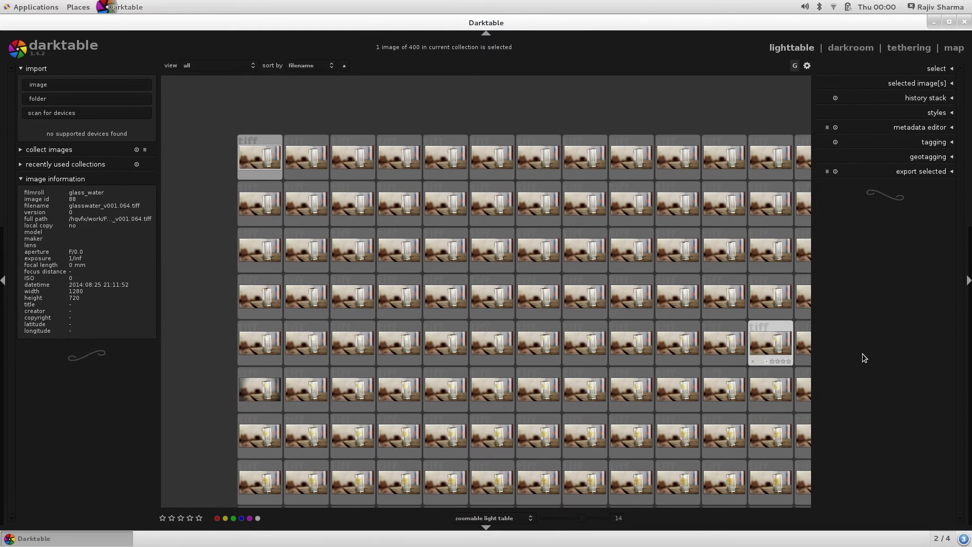
scroll(630, 379, "down", 3)
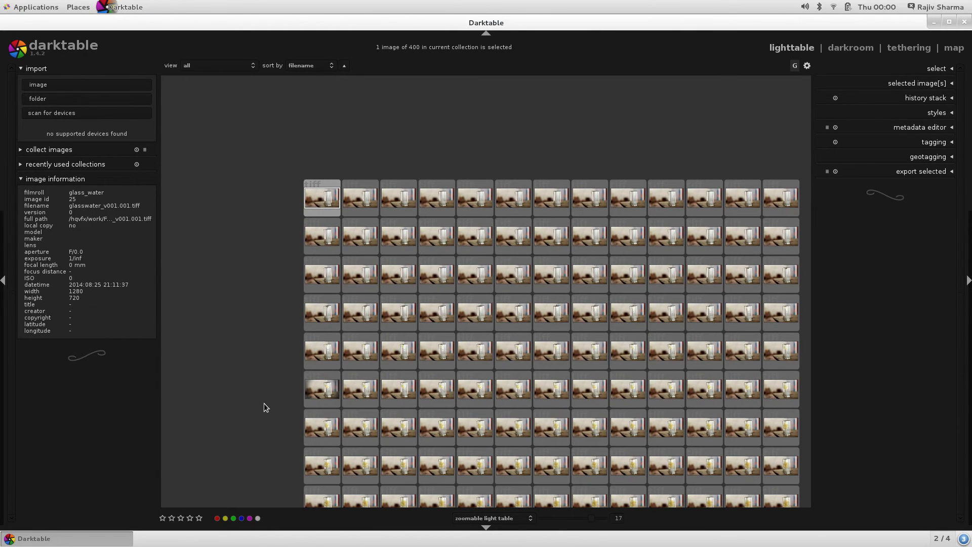
left_click_drag(263, 406, 184, 109)
scroll(748, 362, "up", 2)
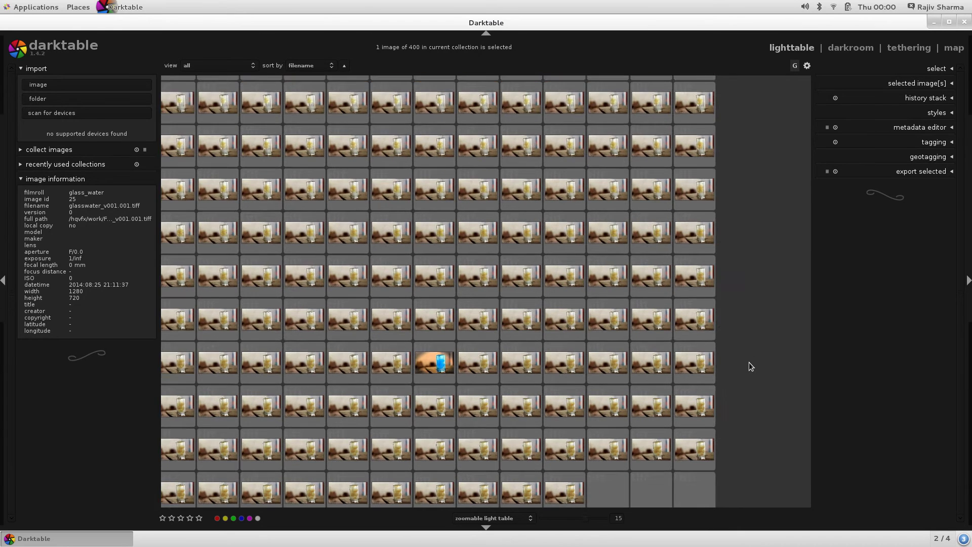
scroll(749, 362, "up", 7)
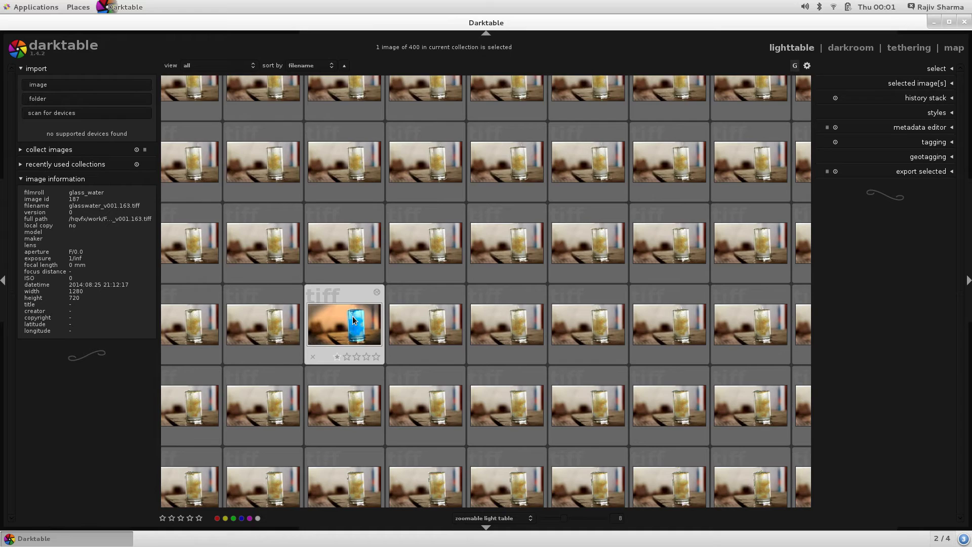
Step: Open the blue-glass frame in darkroom and lower its color correction saturation to -1.94
scroll(332, 331, "up", 6)
scroll(376, 328, "down", 2)
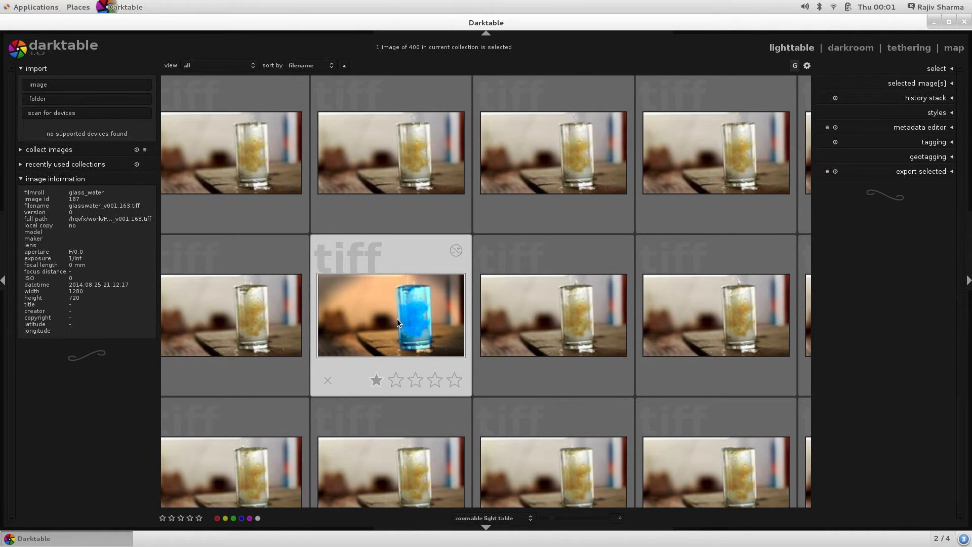
double_click(398, 319)
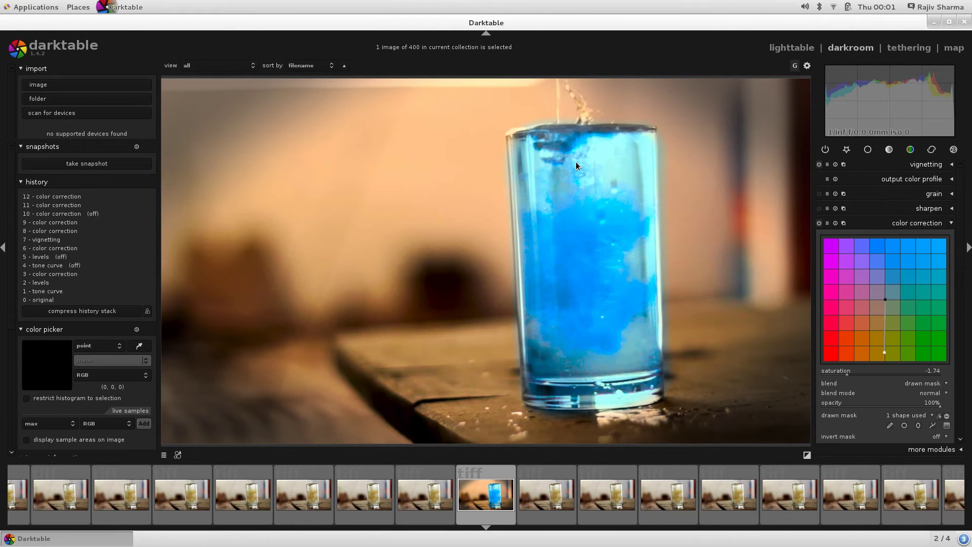
scroll(921, 311, "down", 2)
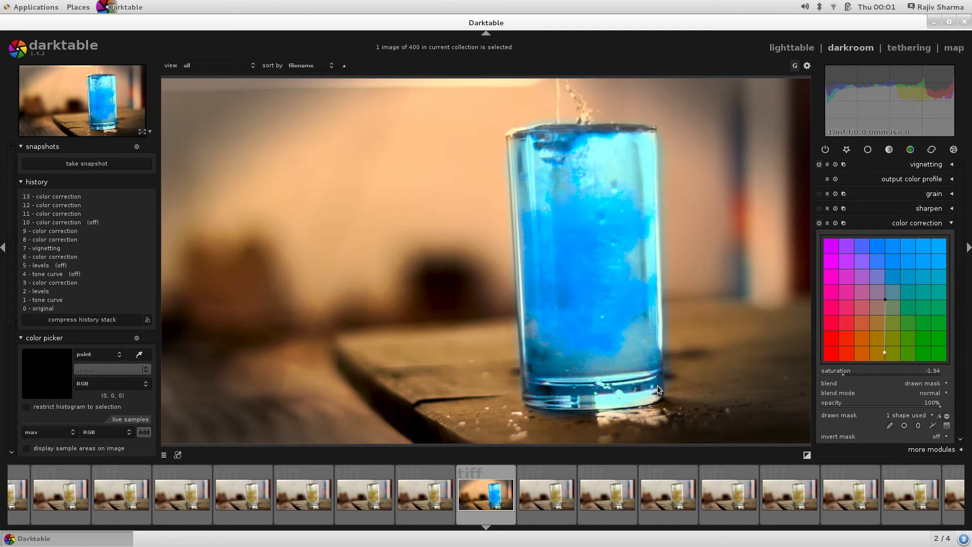
Step: Open glasswater_v001.164.tiff and boost its color correction saturation to 1.43
left_click(556, 498)
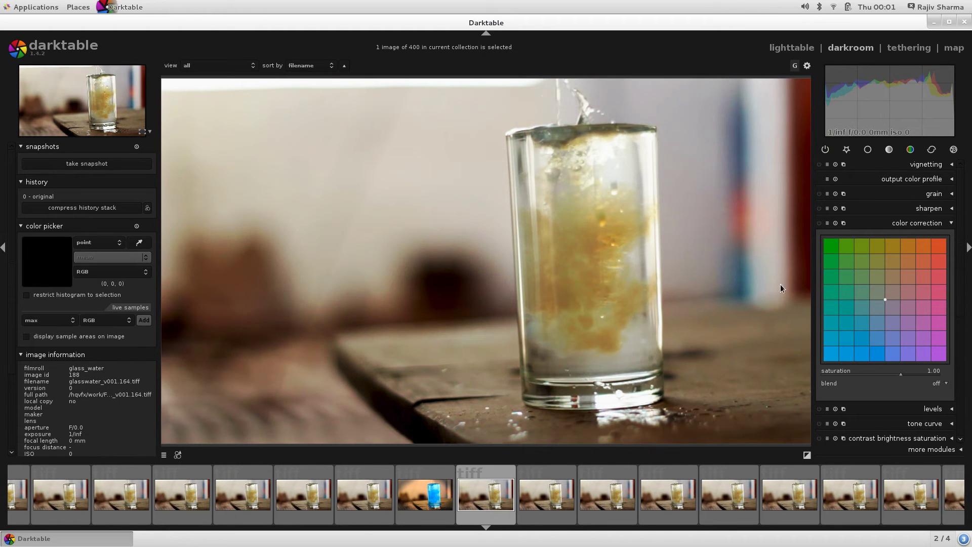
scroll(937, 379, "down", 5)
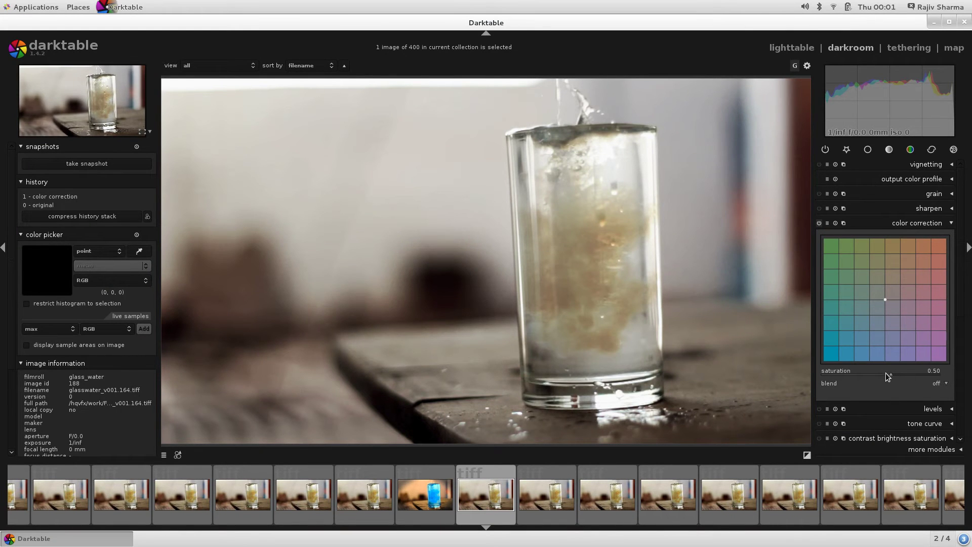
left_click_drag(891, 373, 909, 374)
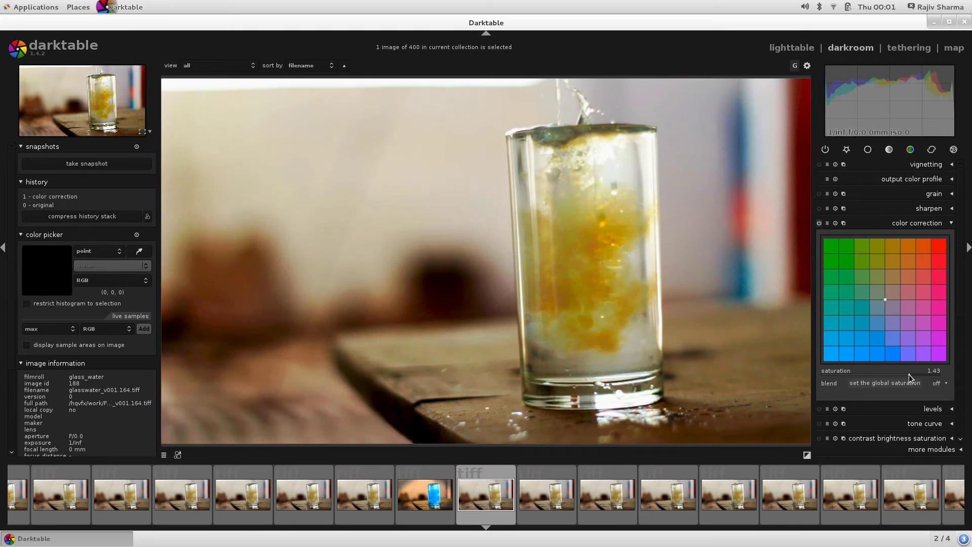
Step: Expand the levels module and set its blending to a drawn mask
left_click(933, 409)
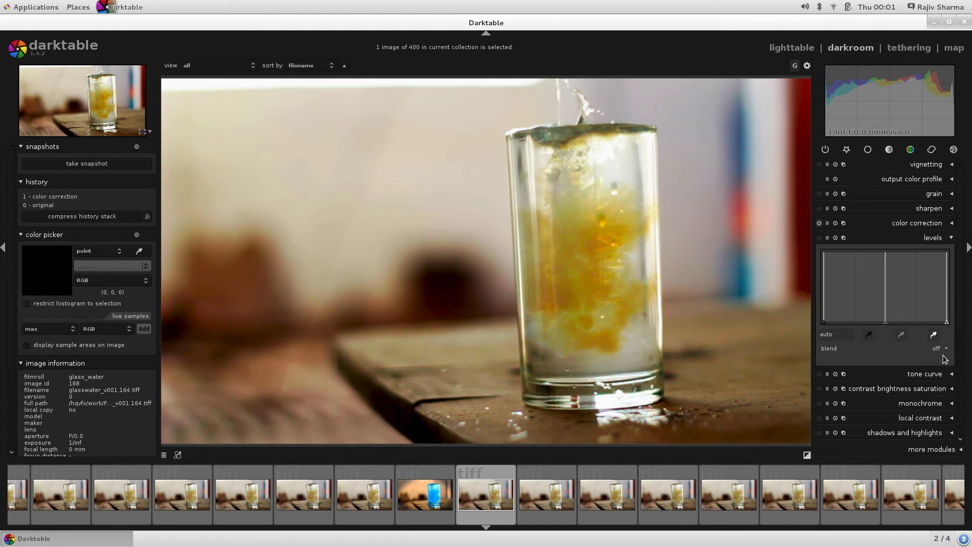
left_click(944, 349)
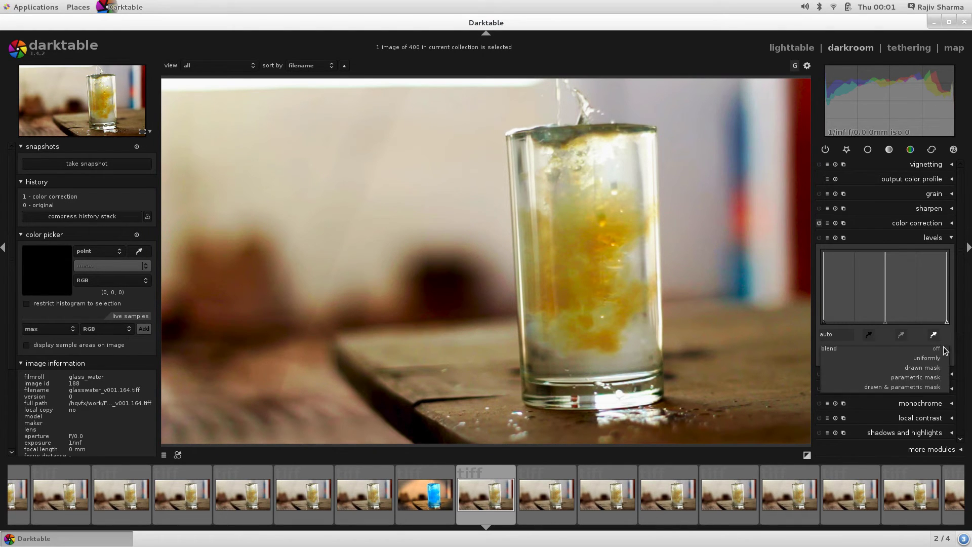
left_click(921, 368)
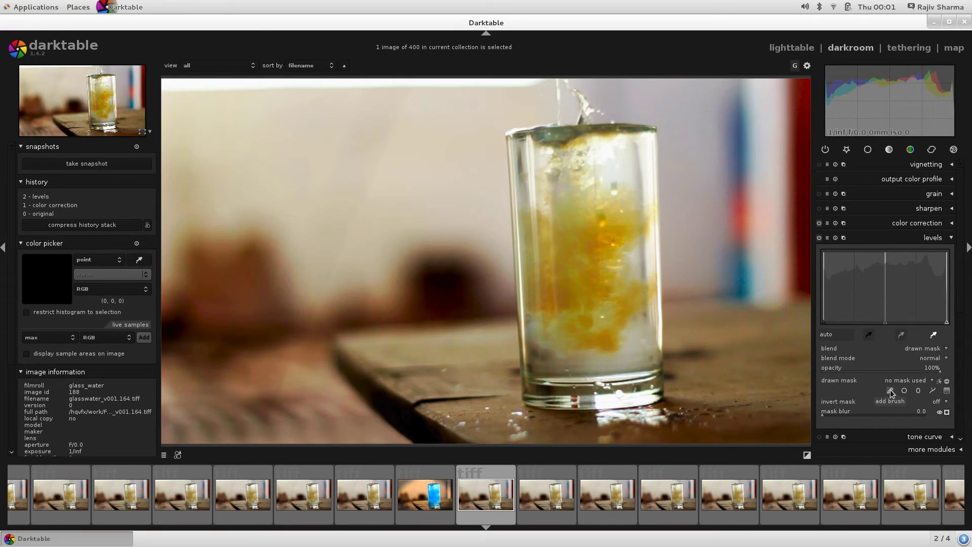
Step: Draw a closed four-node path mask outlining the glass
left_click(920, 390)
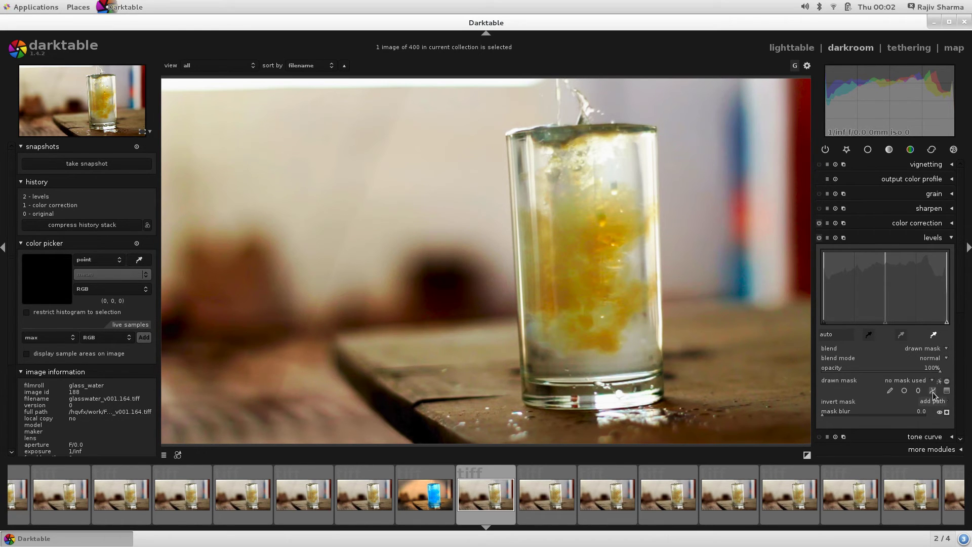
left_click(933, 391)
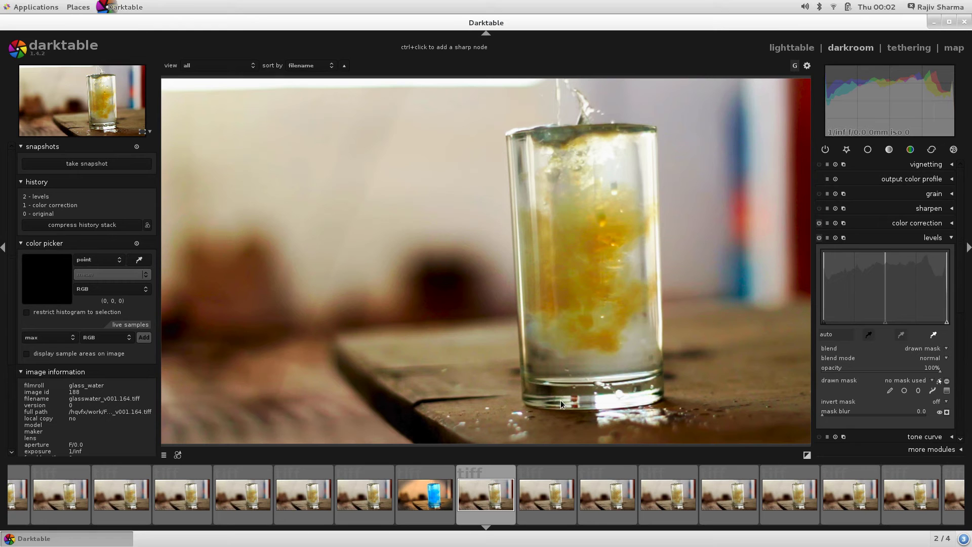
left_click(519, 397)
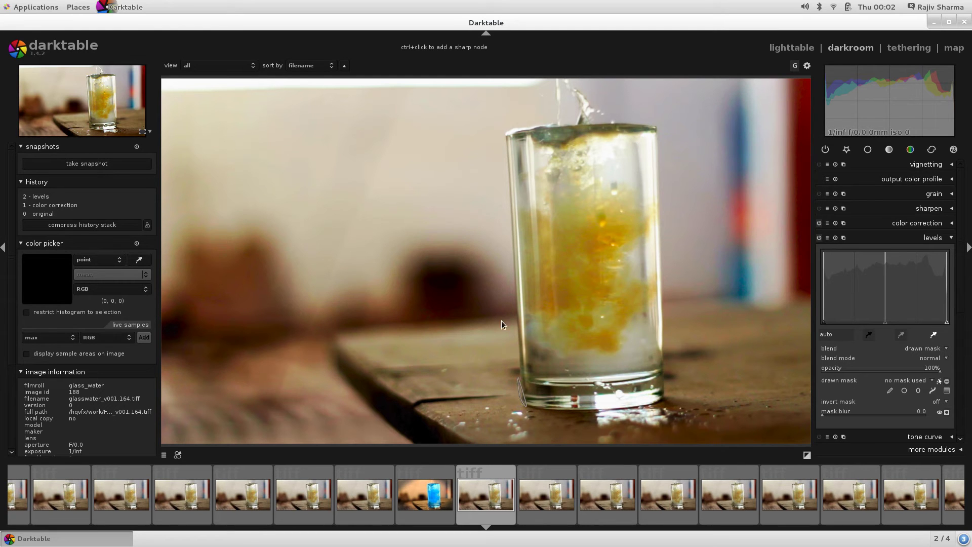
left_click(508, 133)
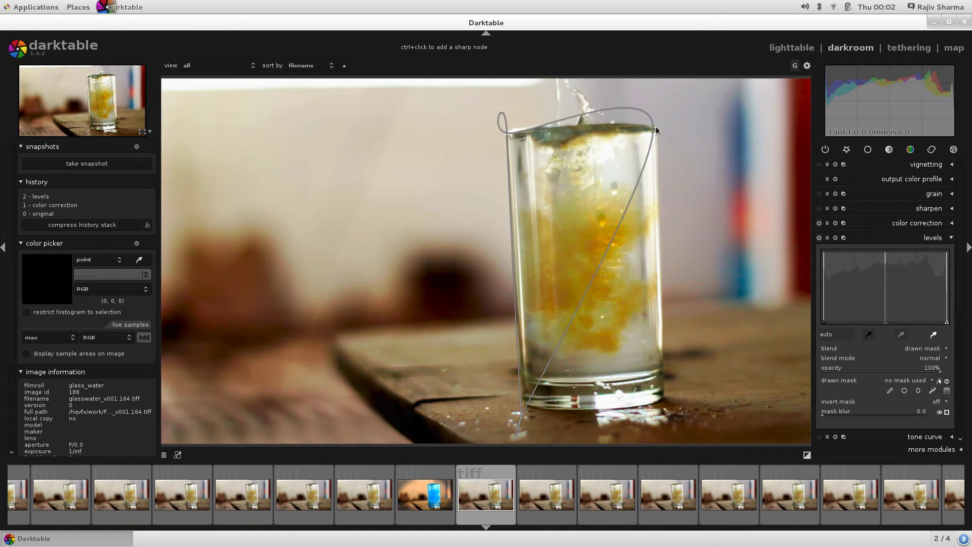
left_click(657, 187)
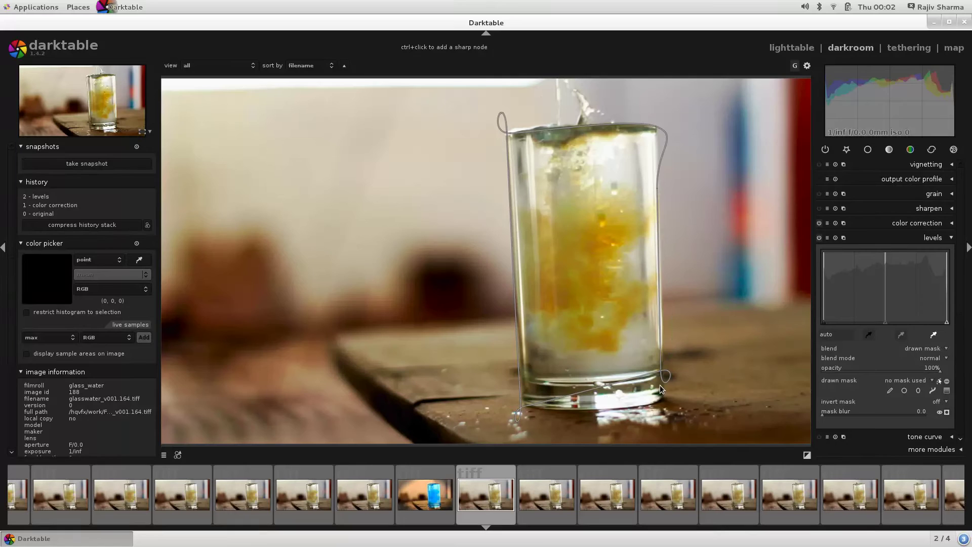
left_click(649, 404)
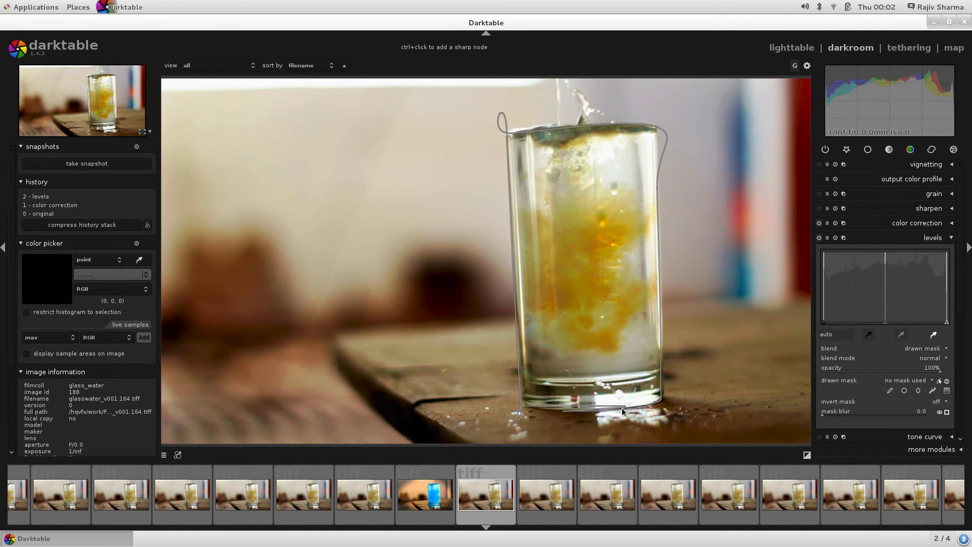
right_click(545, 408)
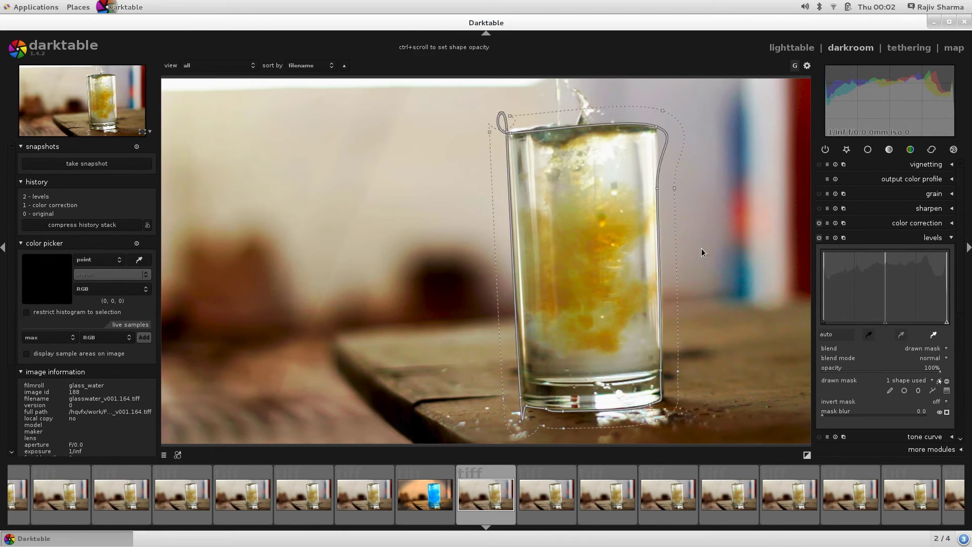
Step: Adjust the path mask nodes to fit the glass rim and edges, then shift the levels midtone handle
mouse_move(518, 117)
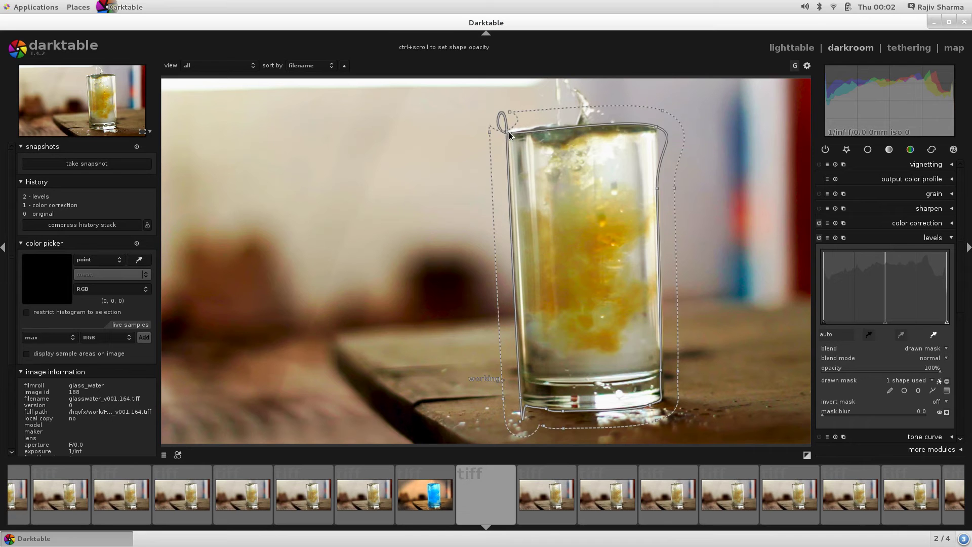
left_click_drag(508, 133, 475, 210)
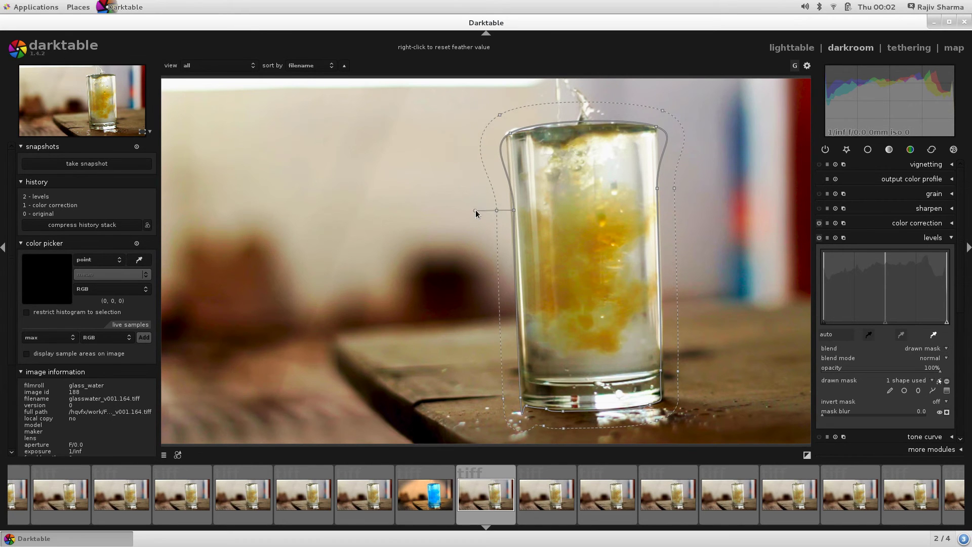
left_click_drag(508, 132, 522, 127)
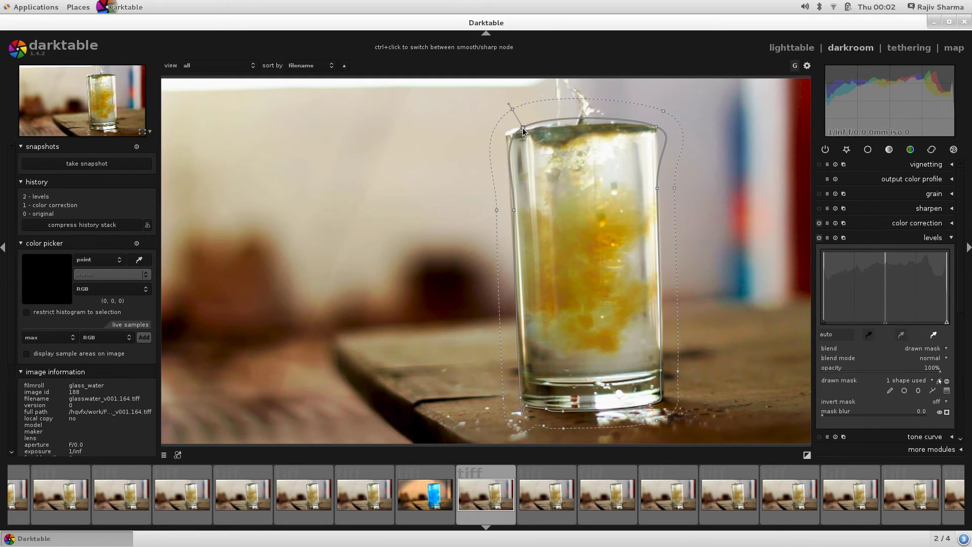
left_click_drag(654, 127, 646, 129)
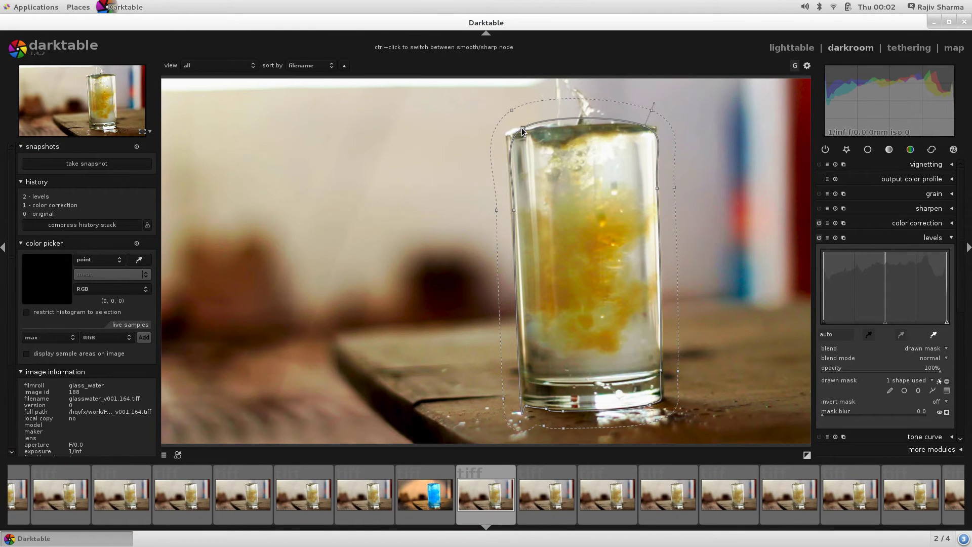
left_click_drag(521, 128, 519, 134)
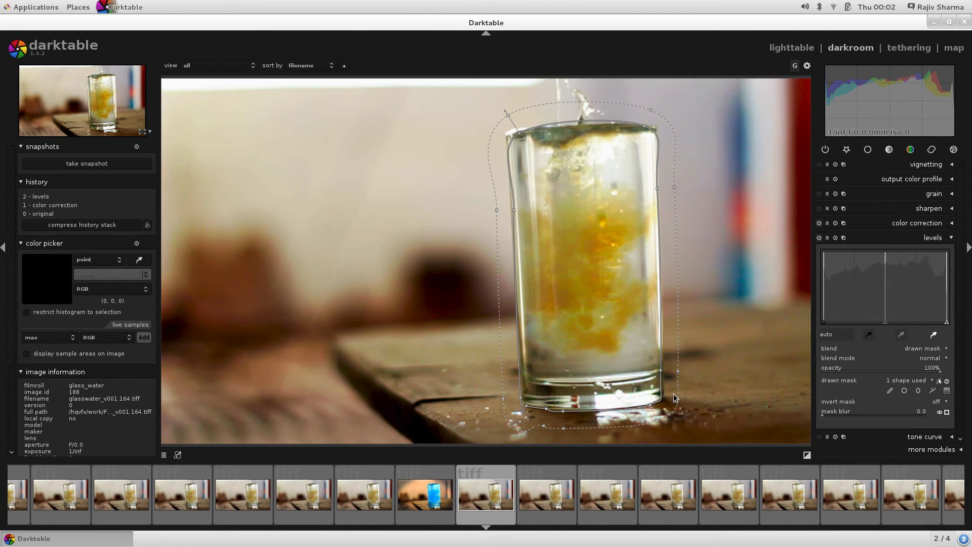
left_click_drag(527, 414, 520, 402)
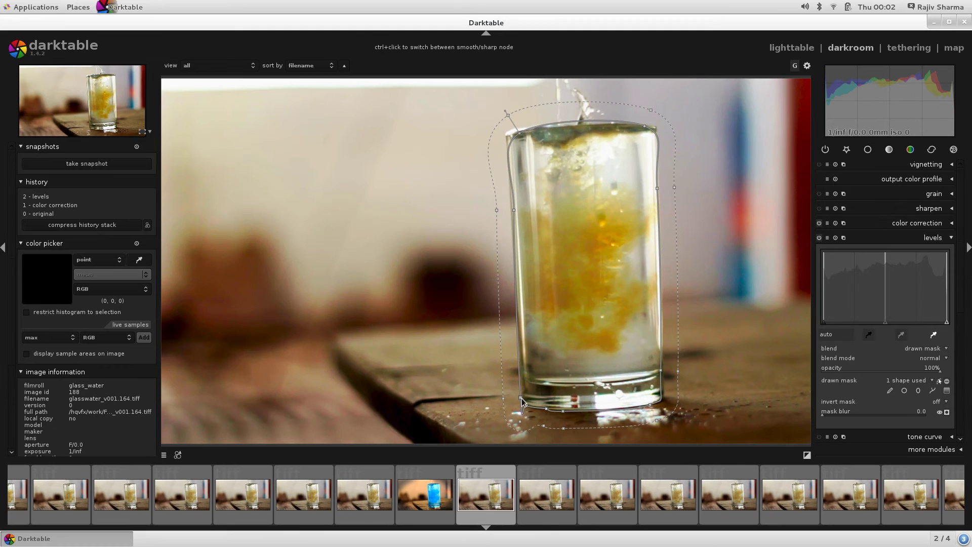
left_click_drag(523, 402, 519, 353)
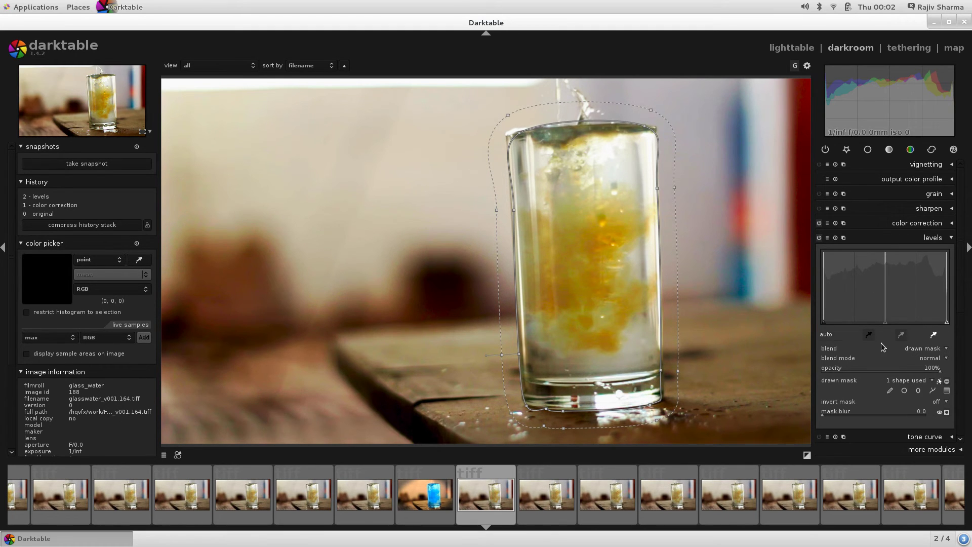
mouse_move(886, 306)
left_mouse_down()
mouse_move(923, 306)
mouse_move(889, 303)
mouse_move(903, 303)
left_mouse_up()
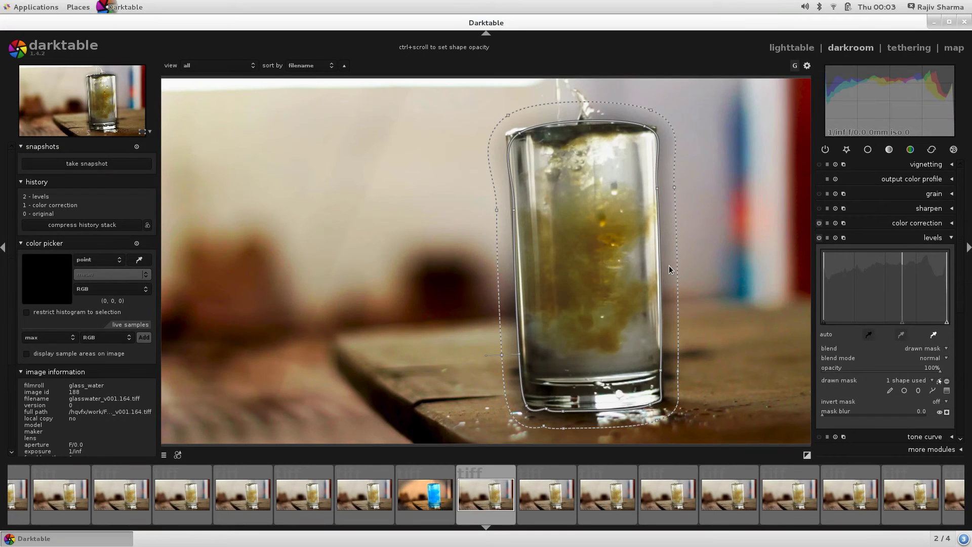
Step: Retune the mask feather, move the levels grey handle left and raise the black point
scroll(669, 266, "up", 3)
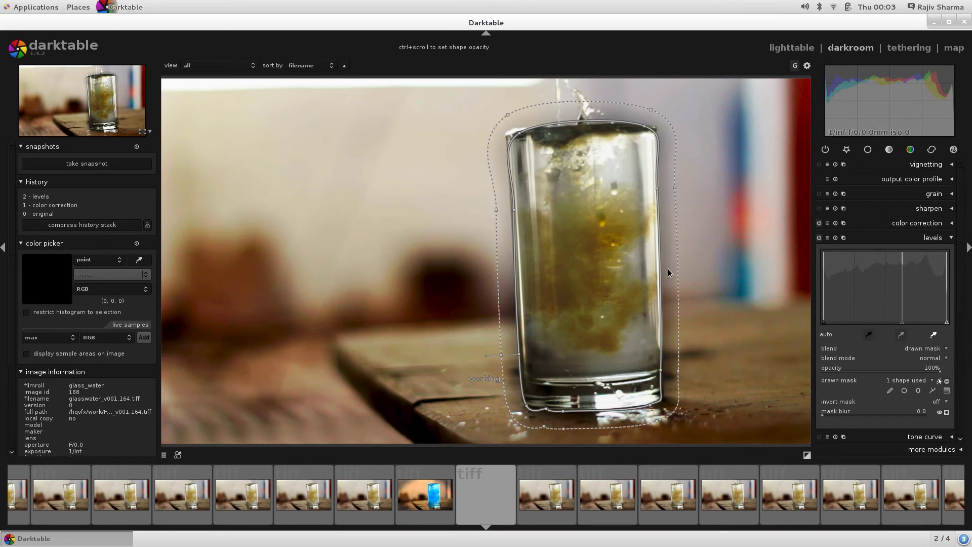
scroll(670, 269, "up", 5)
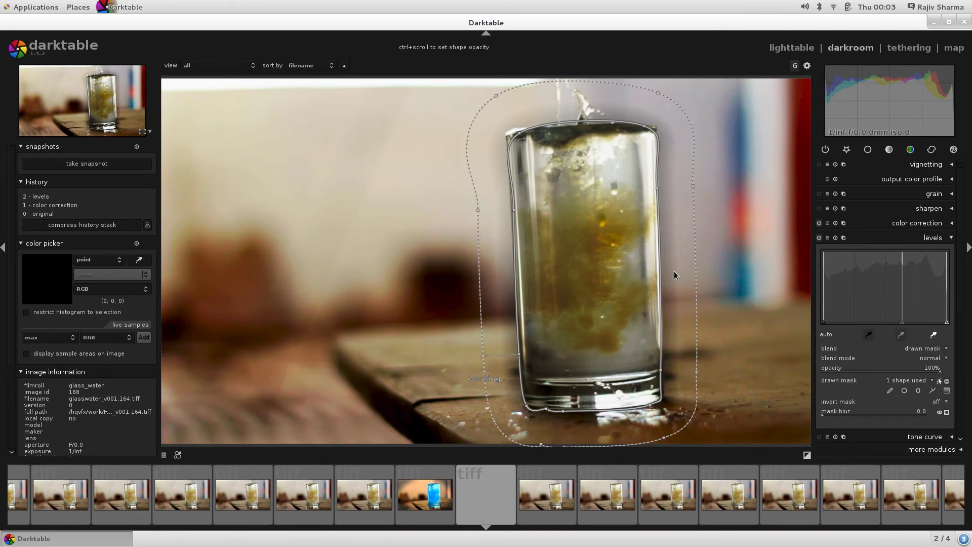
scroll(675, 271, "down", 5)
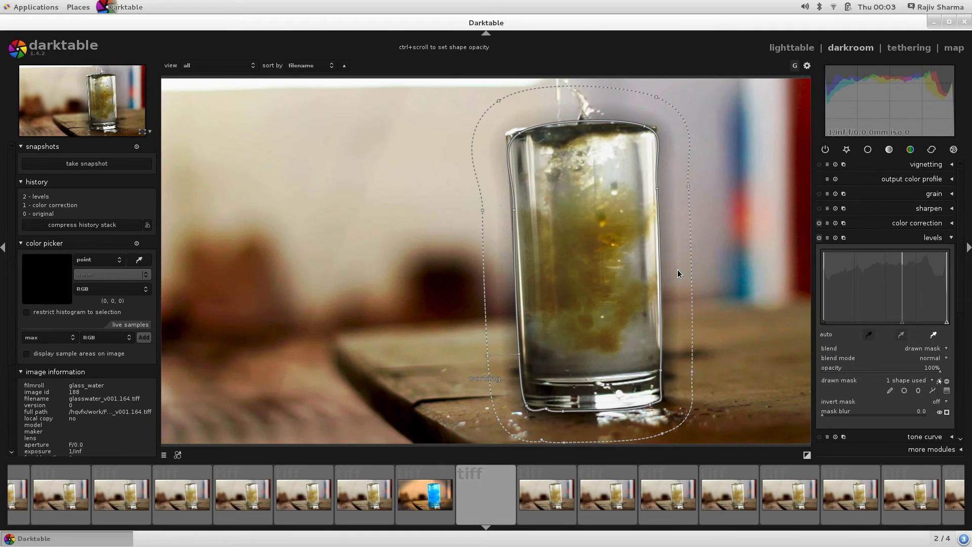
scroll(677, 269, "down", 5)
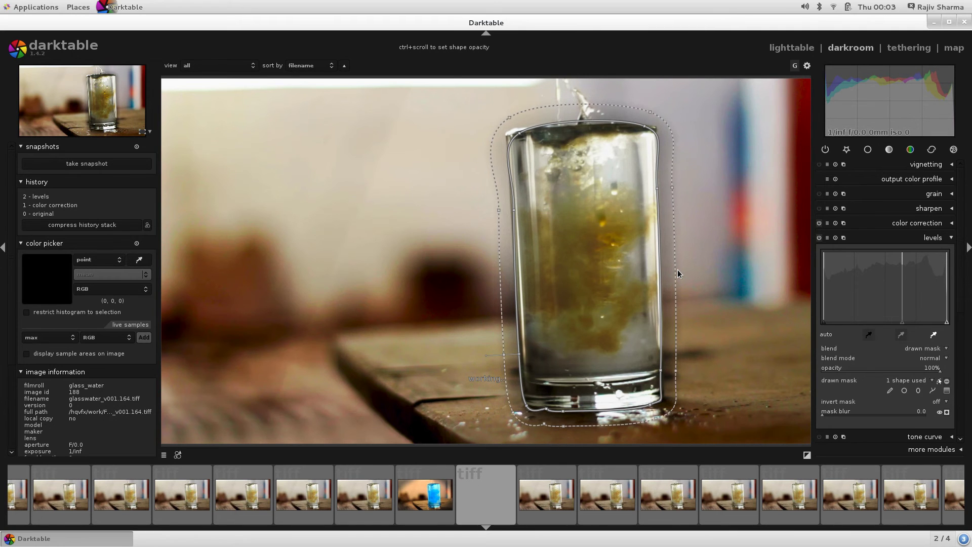
scroll(677, 269, "up", 3)
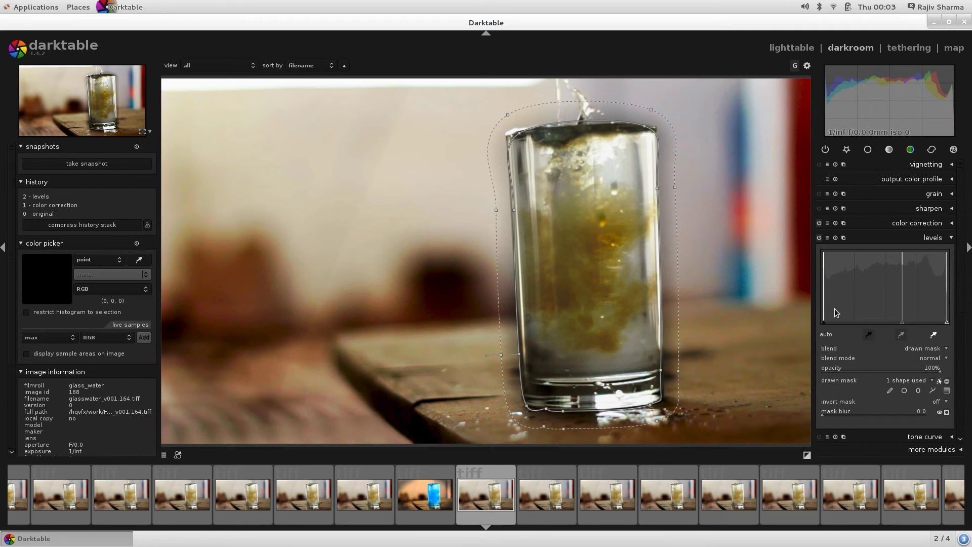
left_click_drag(901, 323, 879, 327)
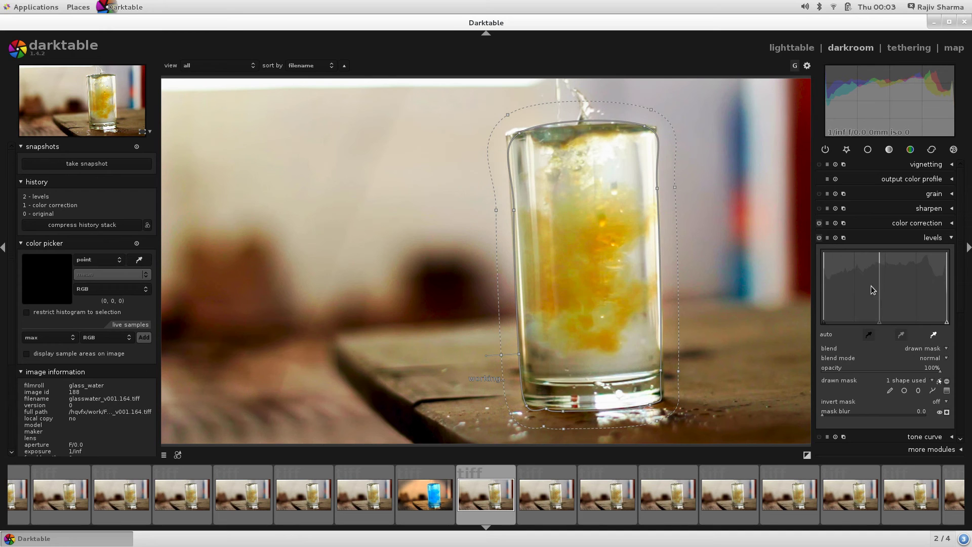
left_click_drag(836, 280, 851, 286)
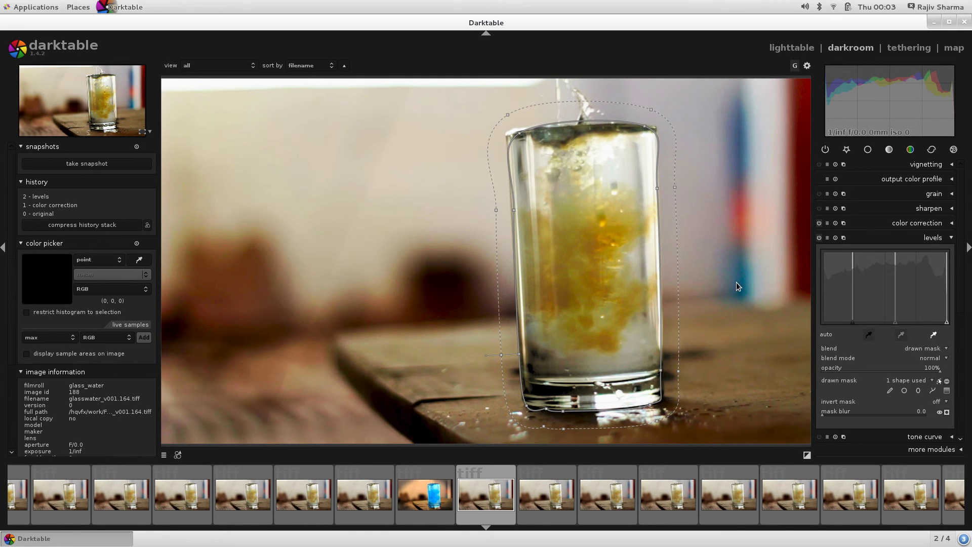
Step: Collapse the levels module, select another filmstrip frame, and view then close the About dialog
left_click(949, 237)
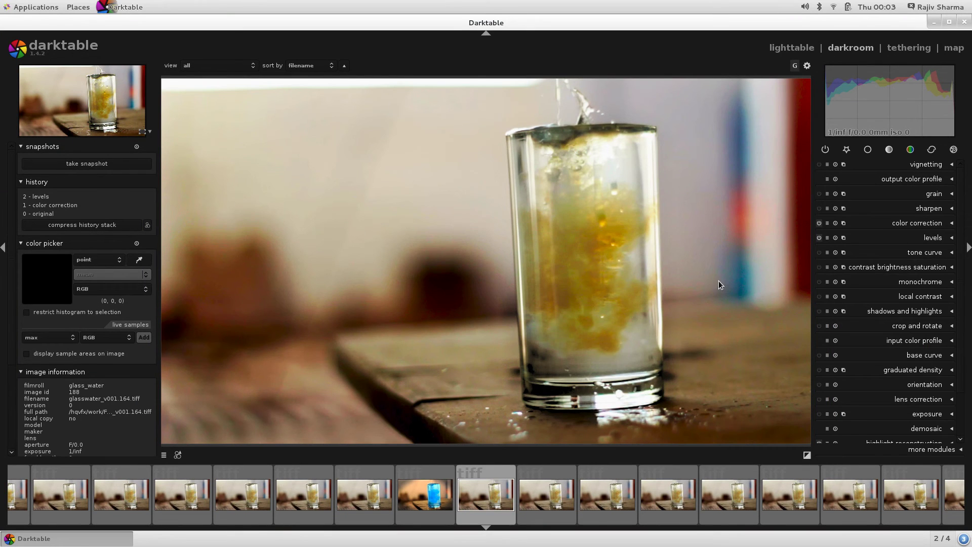
left_click(363, 505)
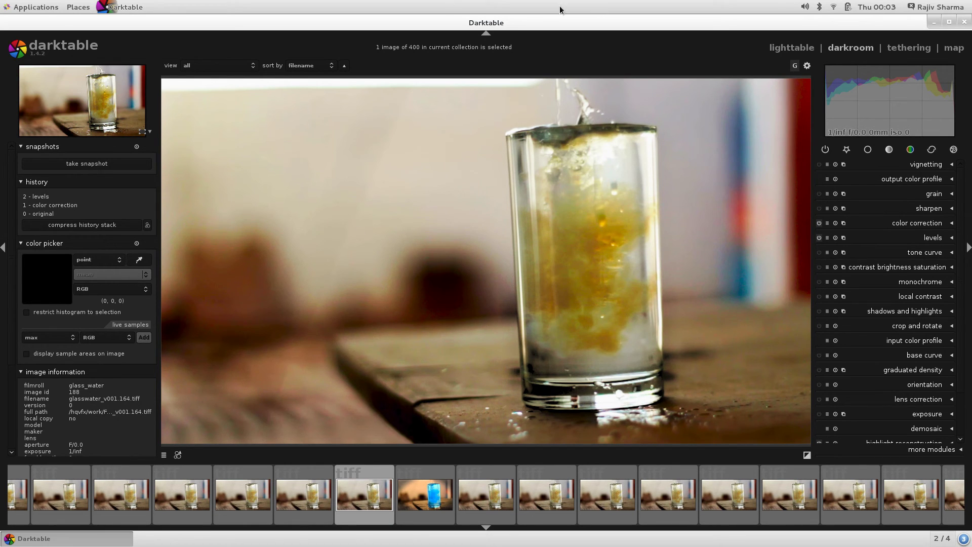
left_click(38, 53)
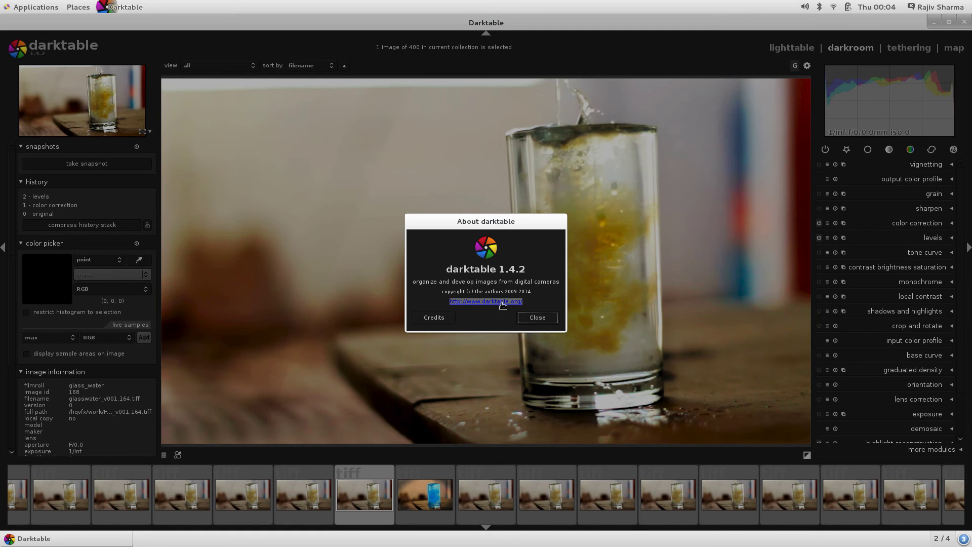
left_click(540, 318)
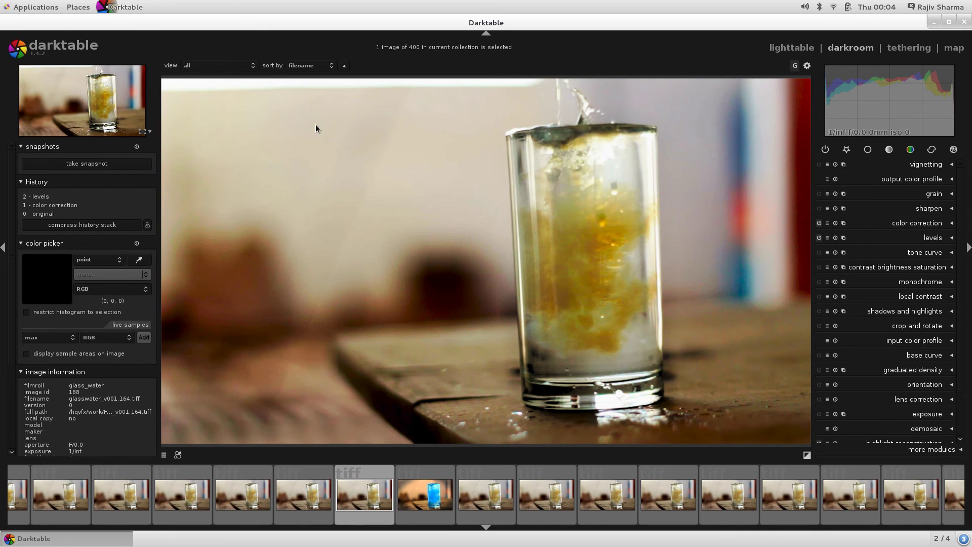
Step: Expand the vignetting module and set its scale to 43.35%
left_click(903, 164)
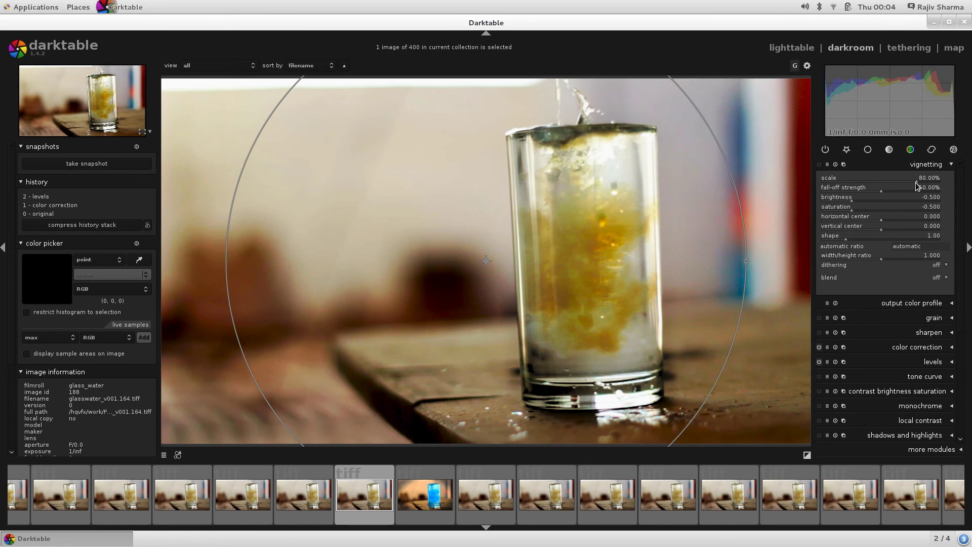
scroll(896, 184, "down", 6)
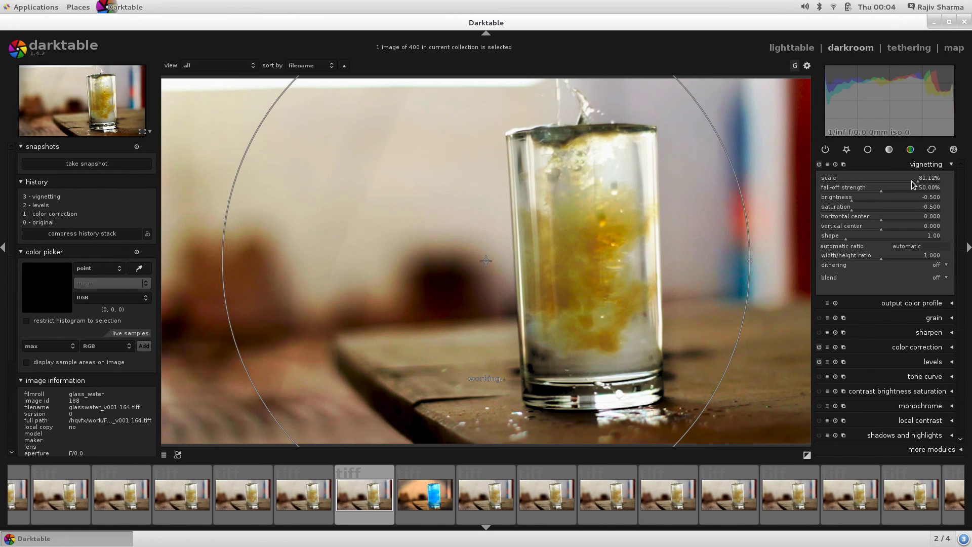
left_click(875, 183)
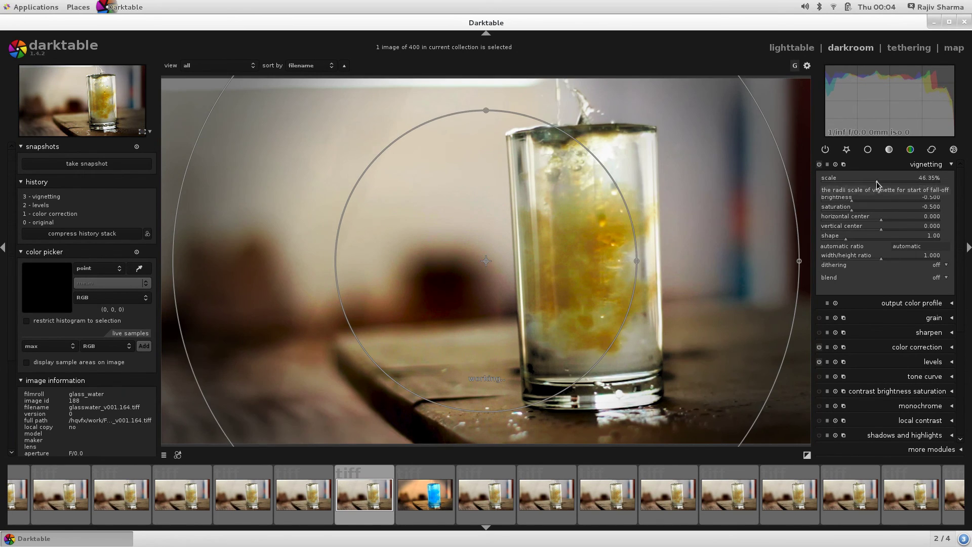
left_click_drag(874, 181, 873, 186)
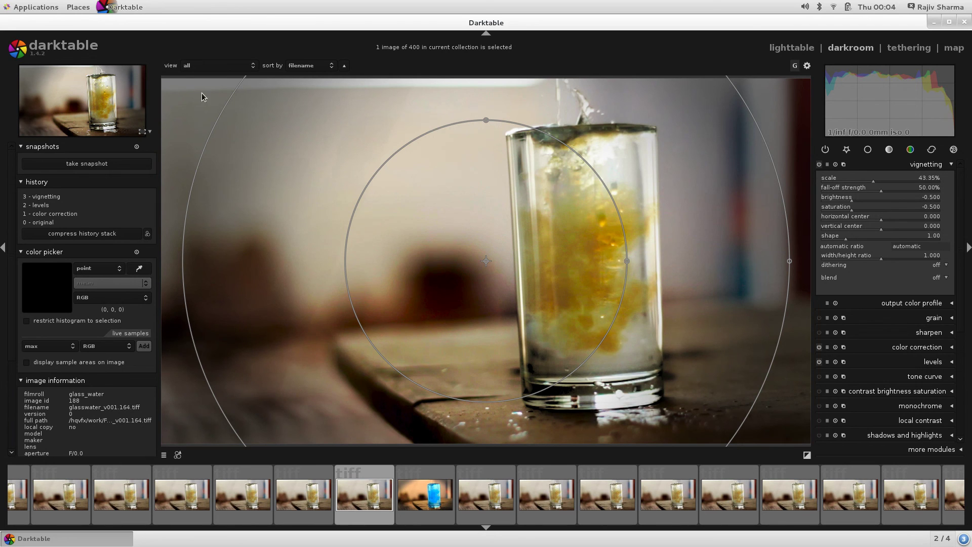
left_click(19, 7)
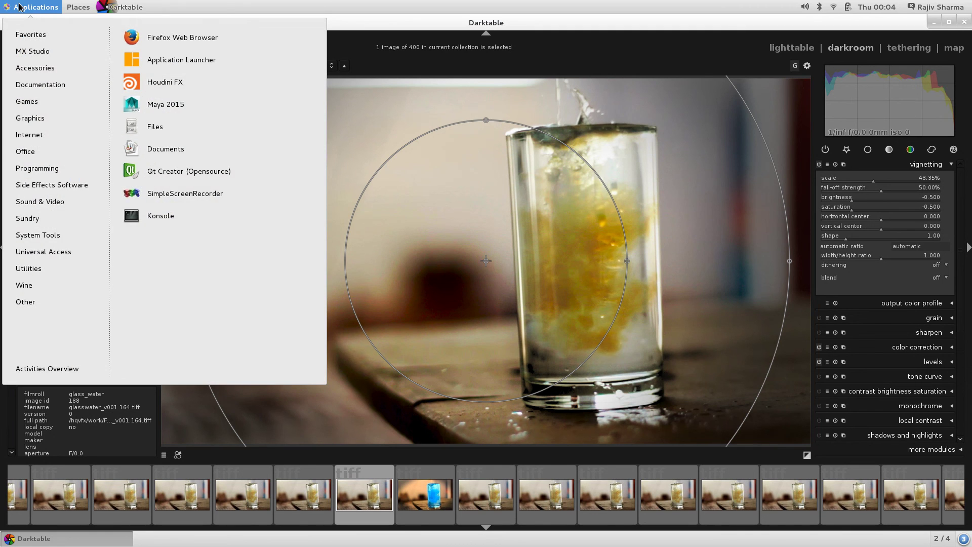
mouse_move(30, 119)
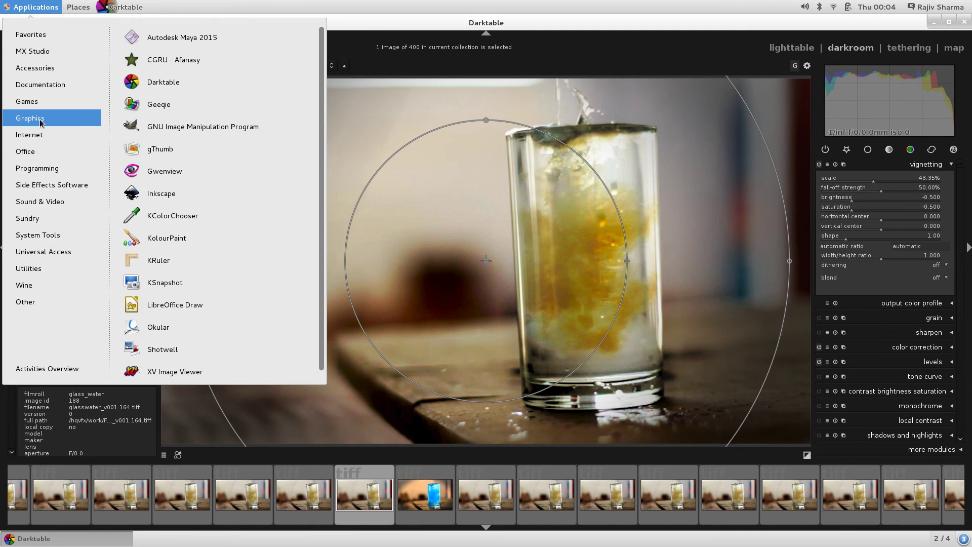
left_click(177, 127)
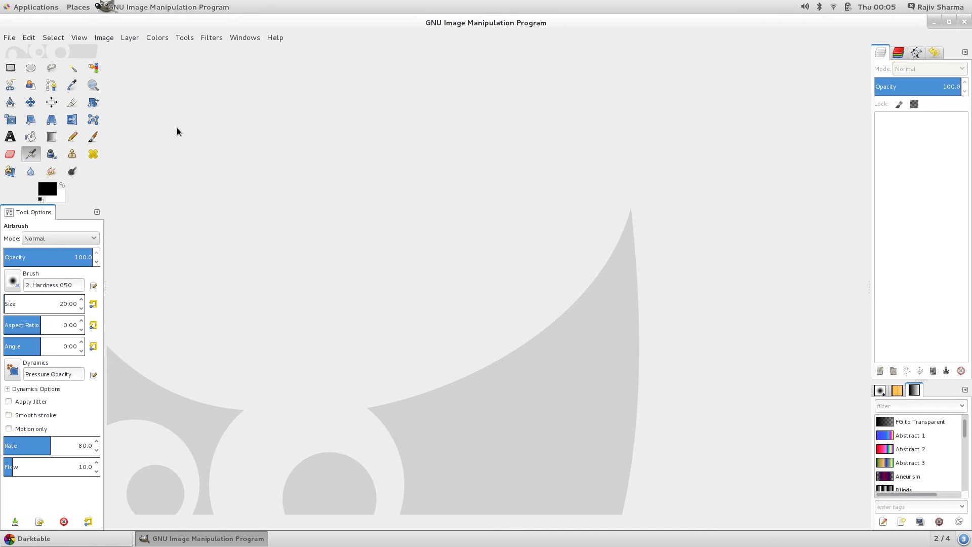
left_click_drag(659, 29, 731, 282)
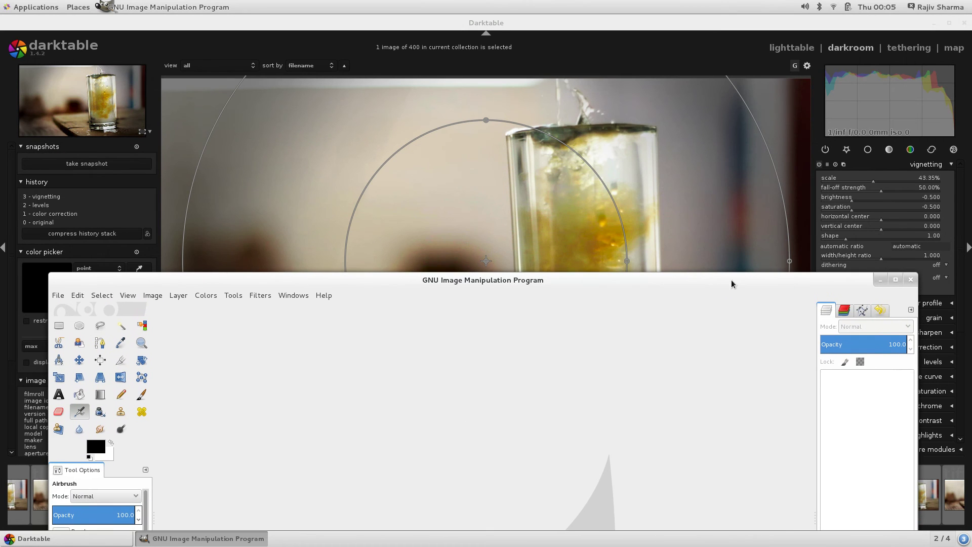
left_click(910, 281)
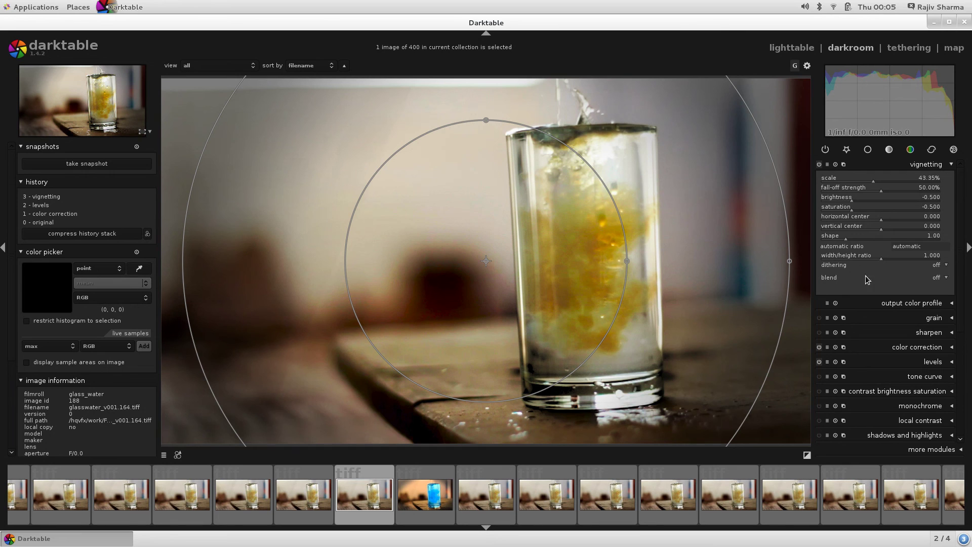
Step: Set the vignetting blend to drawn & parametric mask
scroll(921, 279, "down", 4)
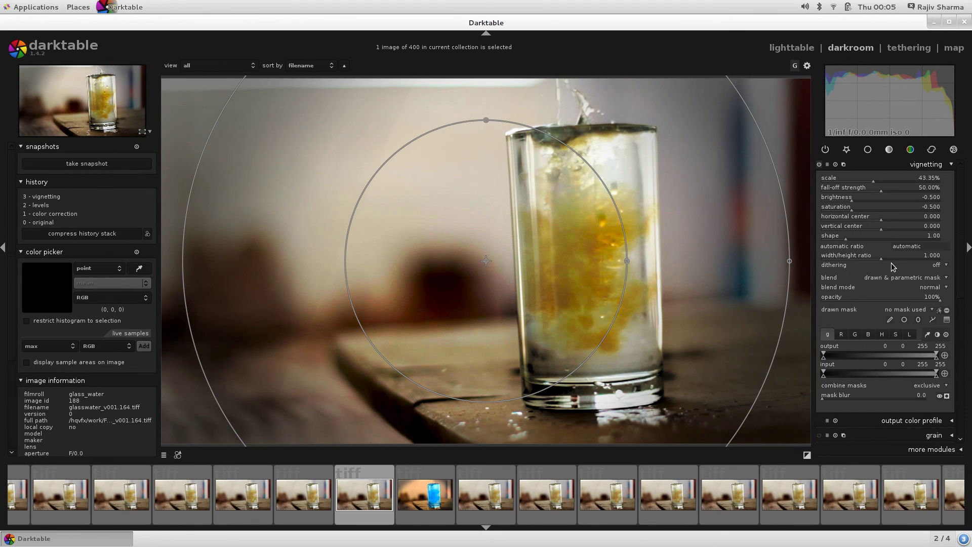